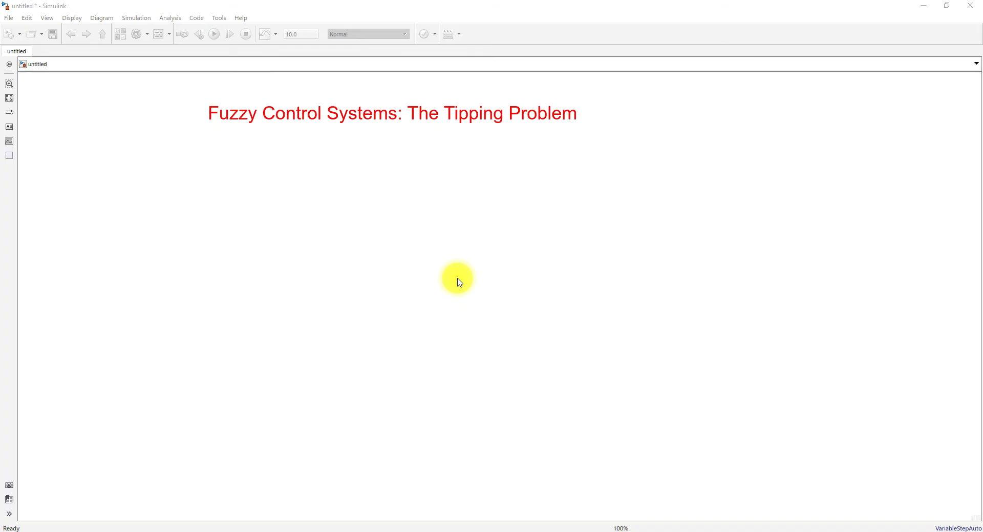
pyautogui.press('F10')
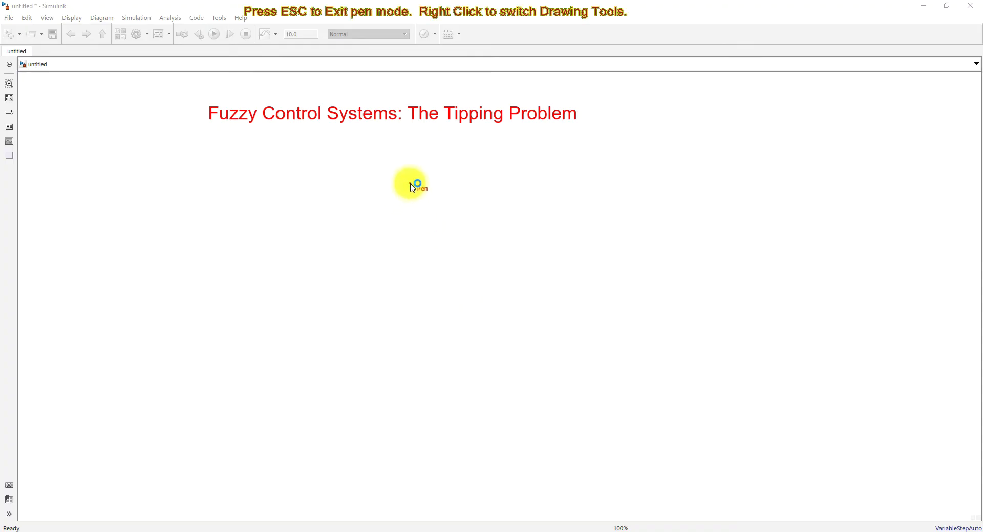
pyautogui.moveTo(410, 182); pyautogui.dragTo(398, 199)
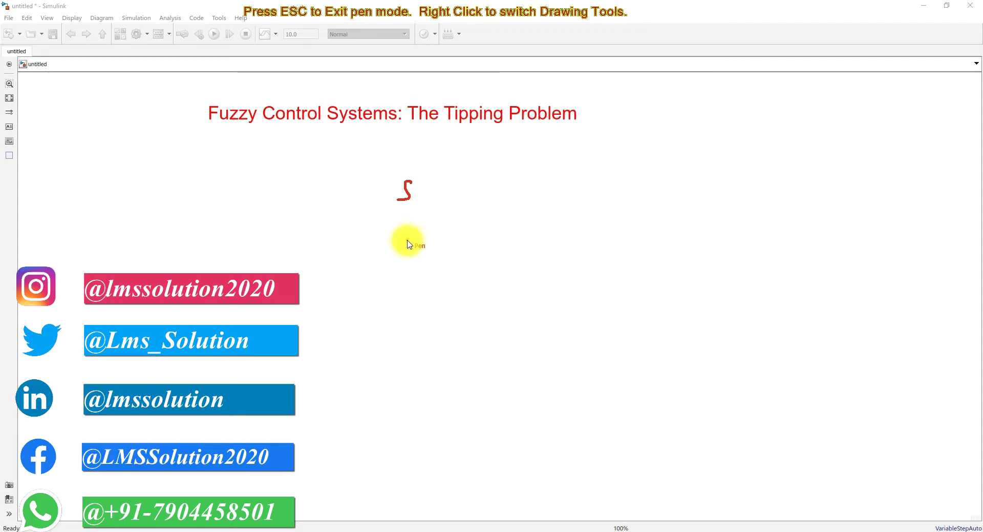
pyautogui.moveTo(409, 243)
pyautogui.mouseDown()
pyautogui.moveTo(399, 237)
pyautogui.moveTo(416, 263)
pyautogui.mouseUp()
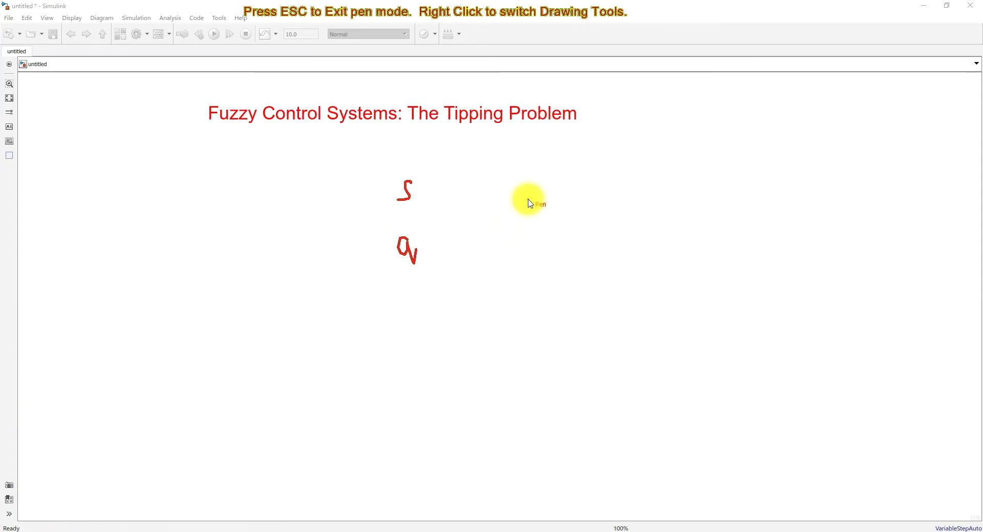
pyautogui.moveTo(534, 197); pyautogui.dragTo(536, 216)
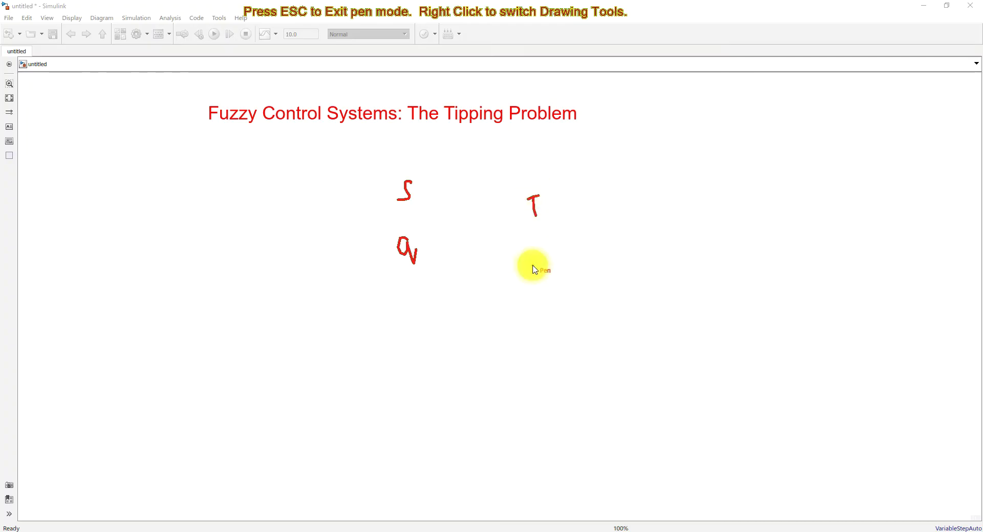
pyautogui.moveTo(386, 180); pyautogui.dragTo(414, 173)
pyautogui.moveTo(383, 235); pyautogui.dragTo(412, 228)
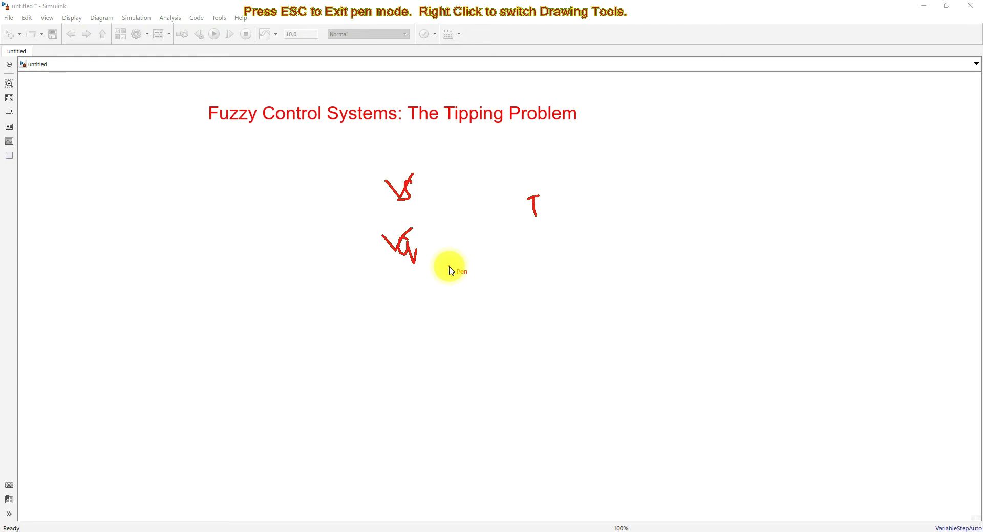
pyautogui.press('Escape')
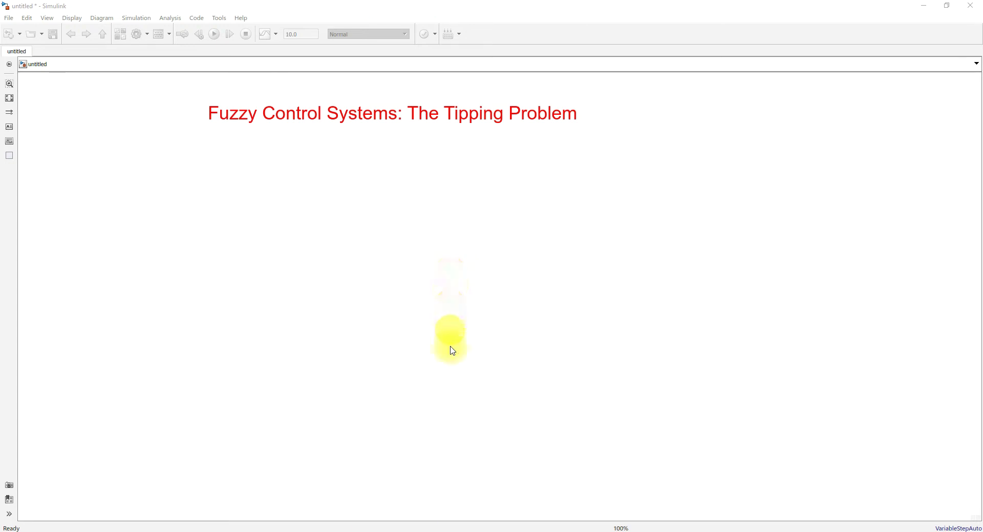
# Step: Switch to the MATLAB main window and open the Fuzzy Logic Designer with the command fuzzy
pyautogui.moveTo(439, 528)
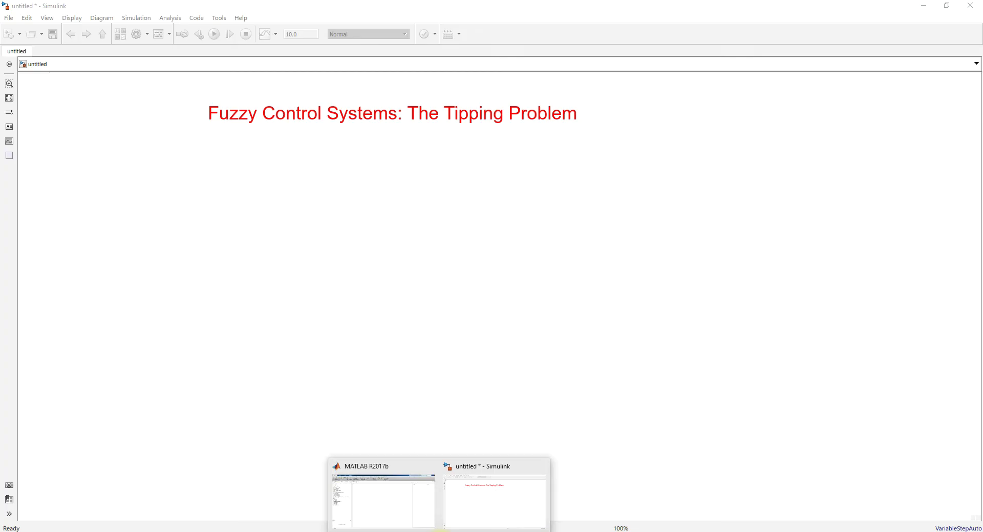
pyautogui.click(393, 509)
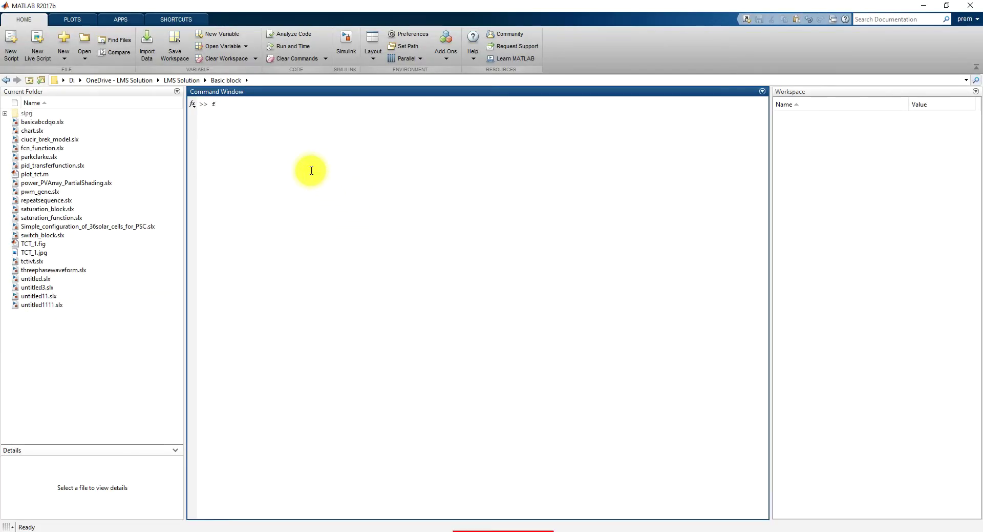
pyautogui.write('uzzy')
pyautogui.press('Return')
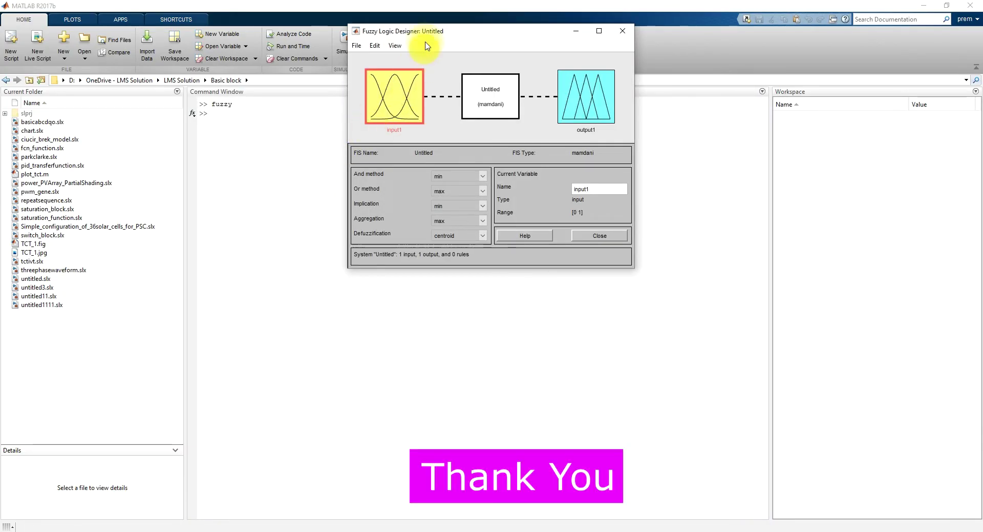
pyautogui.moveTo(426, 31); pyautogui.dragTo(392, 60)
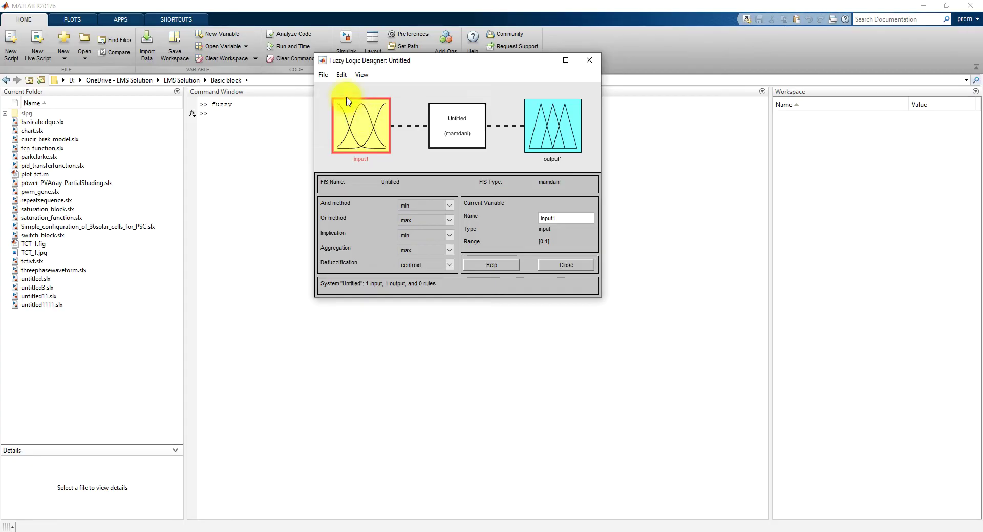
# Step: Add a second input variable to the fuzzy inference system
pyautogui.click(341, 75)
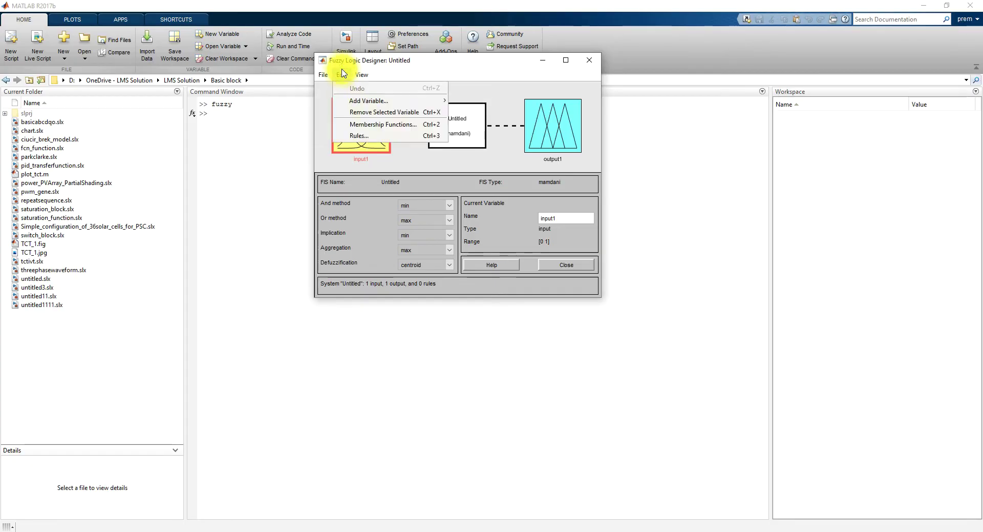
pyautogui.moveTo(358, 101)
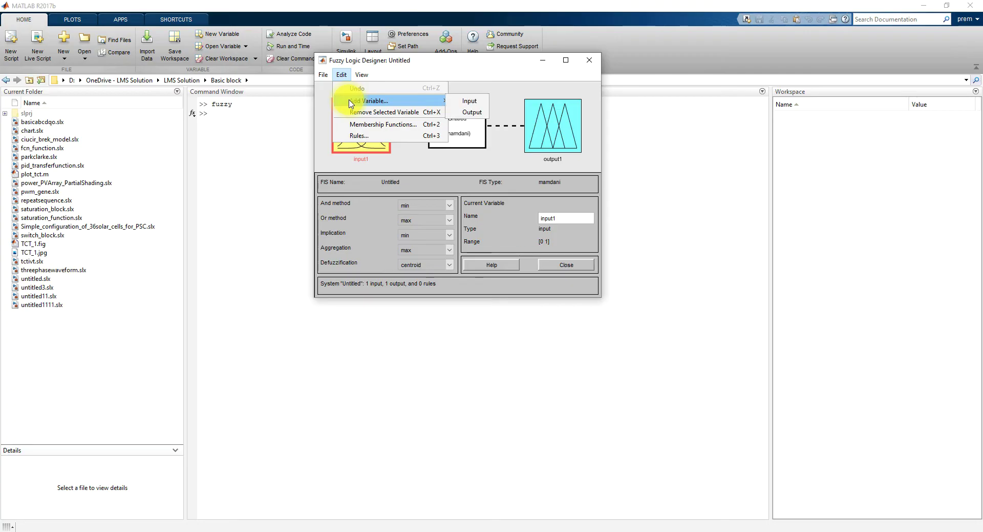
pyautogui.click(466, 102)
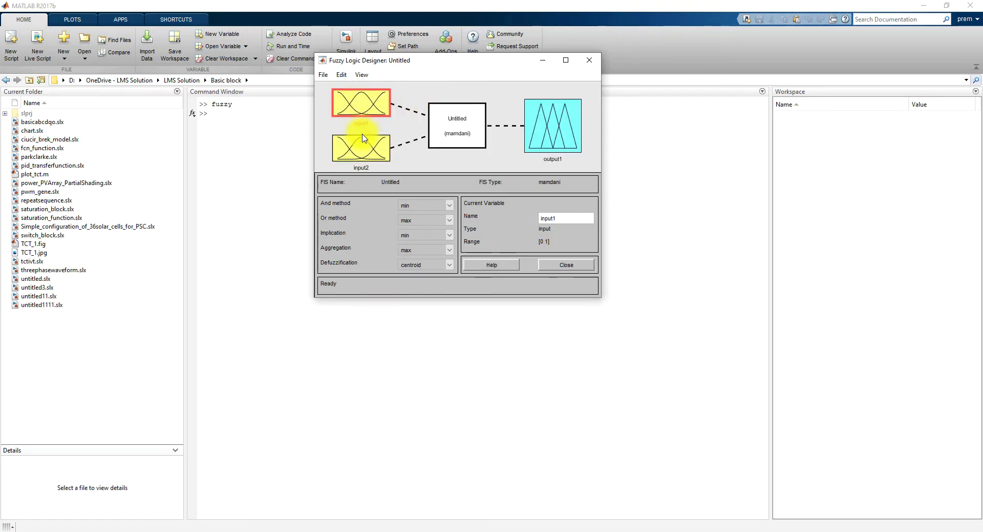
# Step: Rename the first input variable as Service and the second input variable as Quality
pyautogui.click(364, 144)
pyautogui.click(361, 103)
pyautogui.click(559, 216)
pyautogui.moveTo(559, 216); pyautogui.dragTo(527, 215)
pyautogui.write('Service')
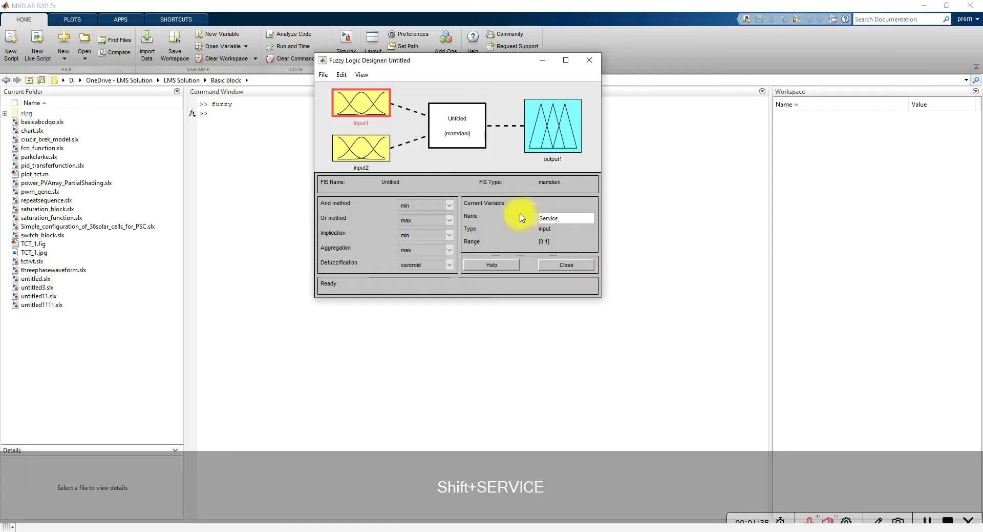
pyautogui.click(360, 148)
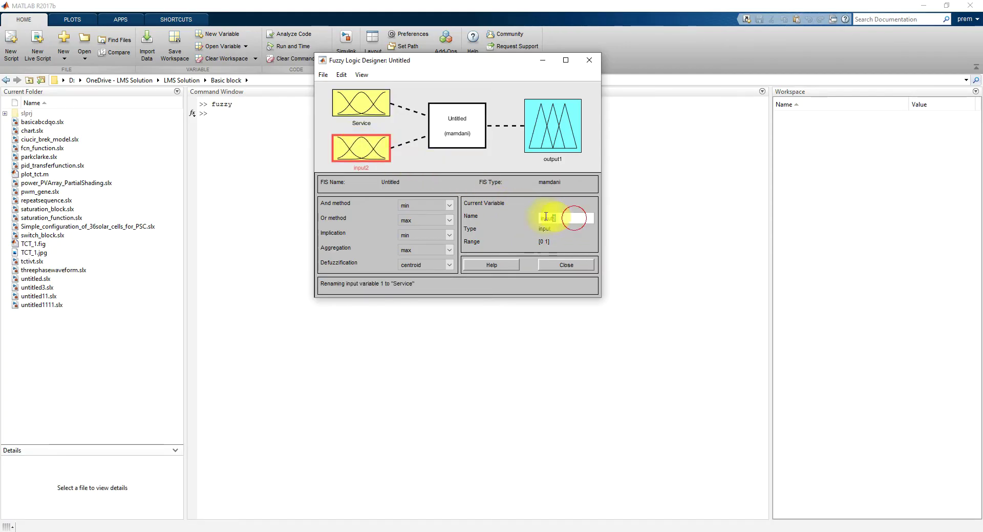
pyautogui.moveTo(574, 217); pyautogui.dragTo(521, 218)
pyautogui.write('Quality')
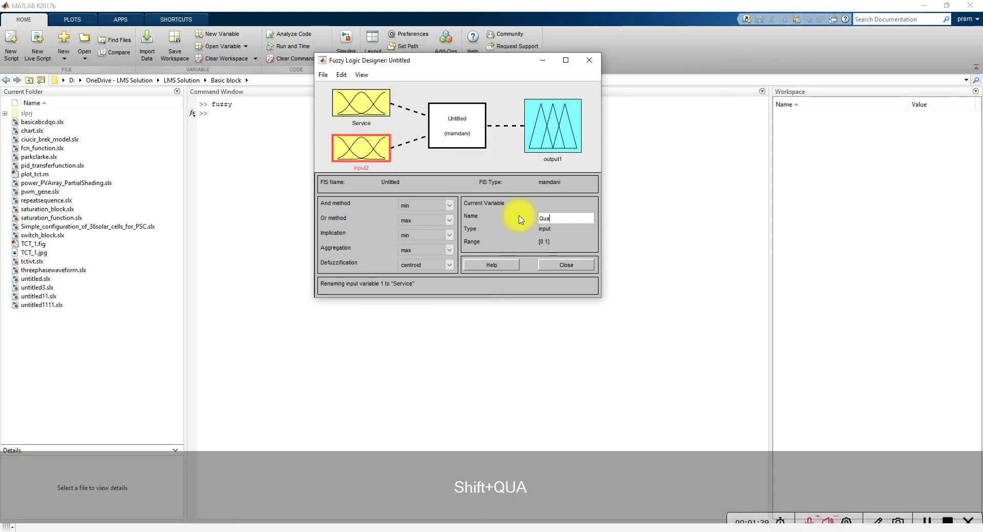
pyautogui.click(472, 152)
# Step: Rename the output variable of the fuzzy system as Tip
pyautogui.click(561, 127)
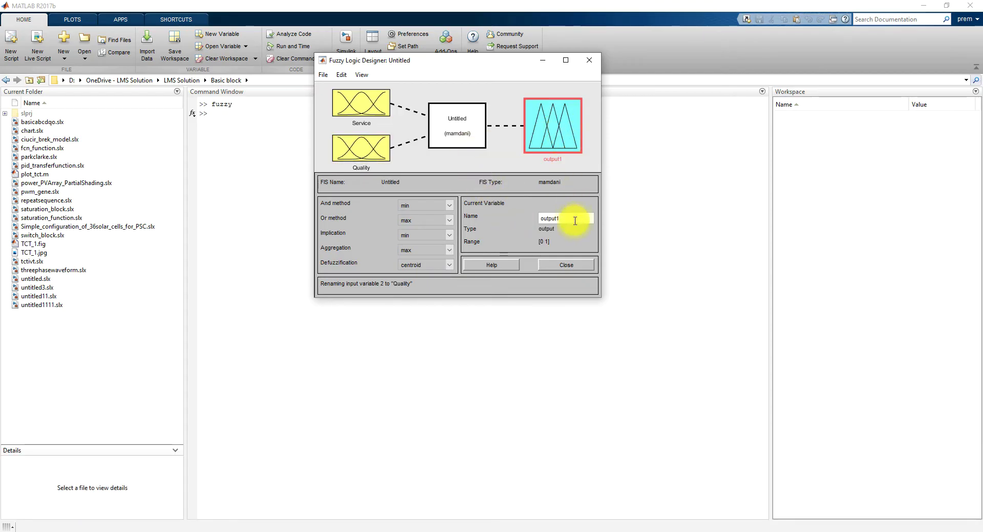
pyautogui.moveTo(581, 218); pyautogui.dragTo(507, 218)
pyautogui.write('Tip')
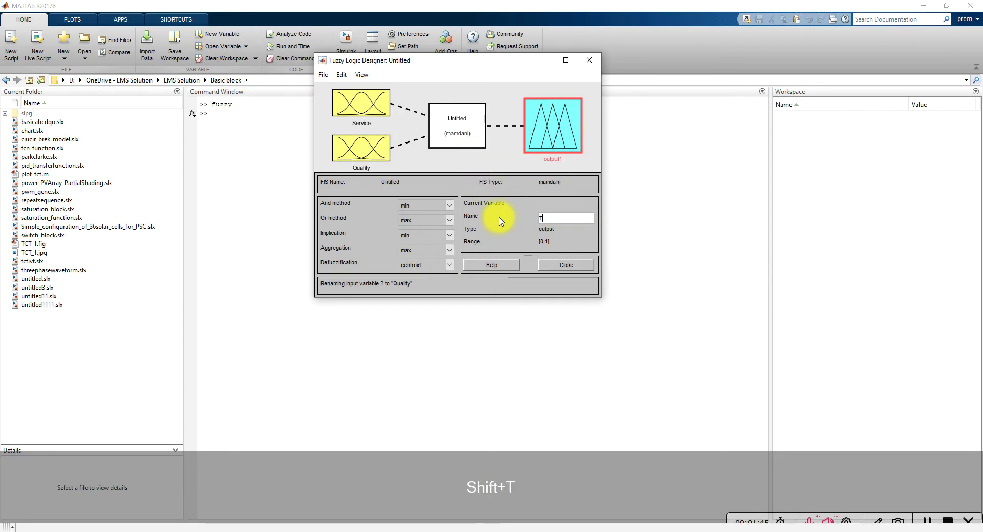
pyautogui.click(479, 165)
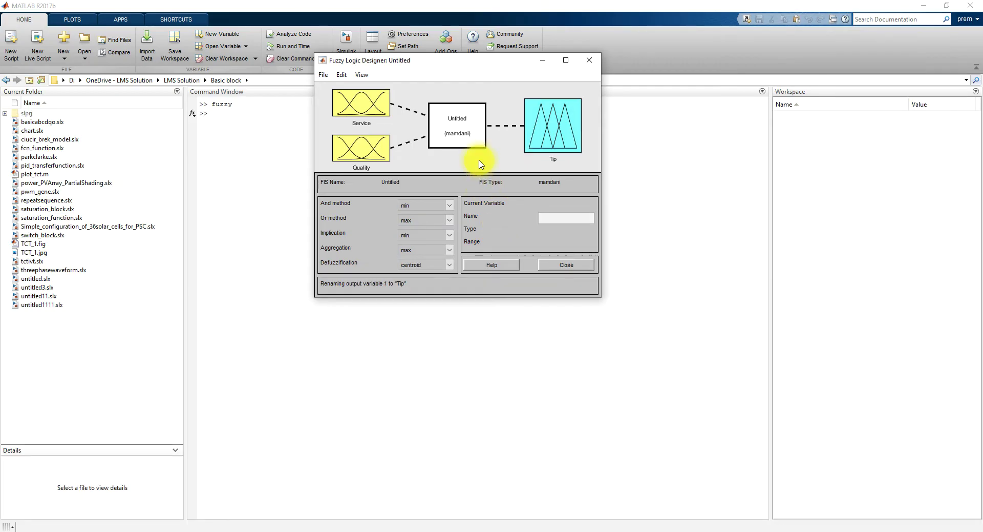
# Step: Open the membership functions of the Service input and rename the three functions, in order, as L, M and H
pyautogui.doubleClick(371, 114)
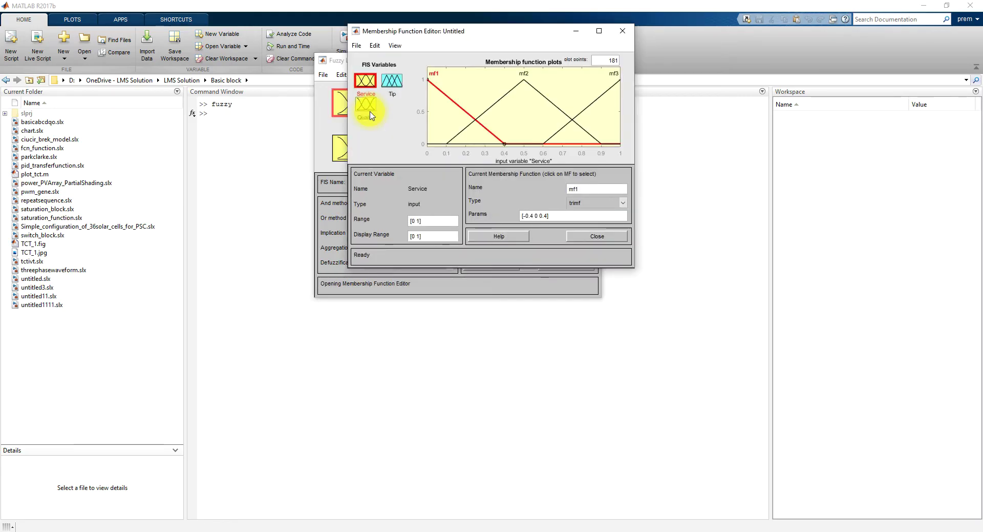
pyautogui.click(460, 118)
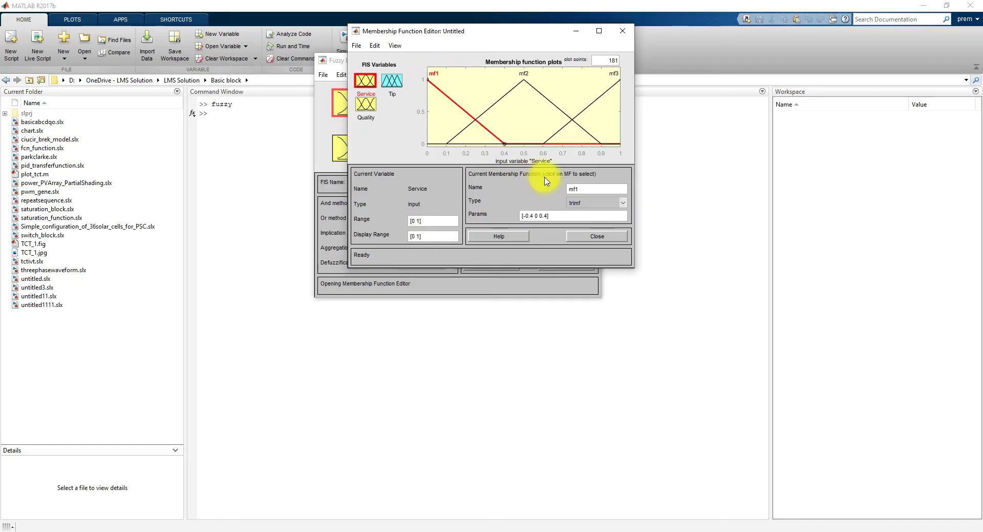
pyautogui.doubleClick(581, 189)
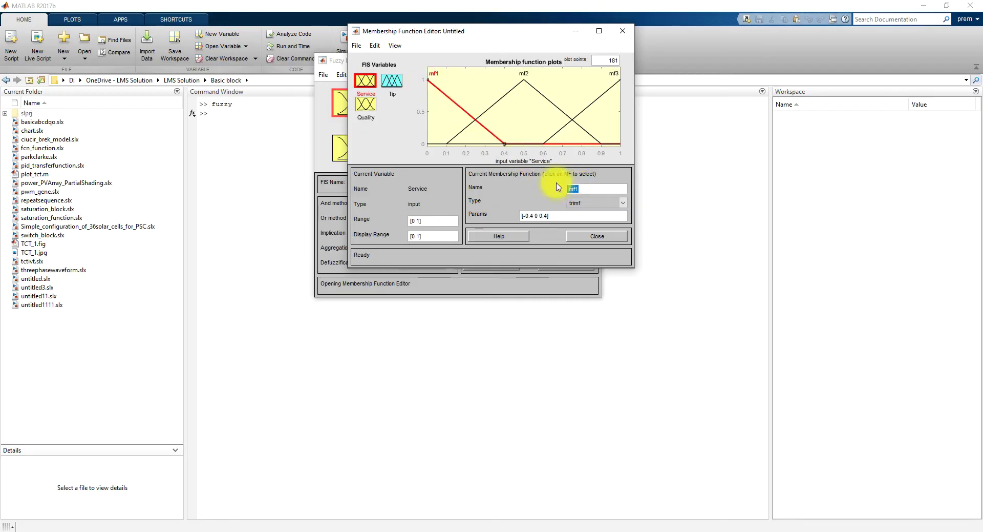
pyautogui.write('L')
pyautogui.click(509, 92)
pyautogui.doubleClick(594, 189)
pyautogui.write('M')
pyautogui.click(586, 108)
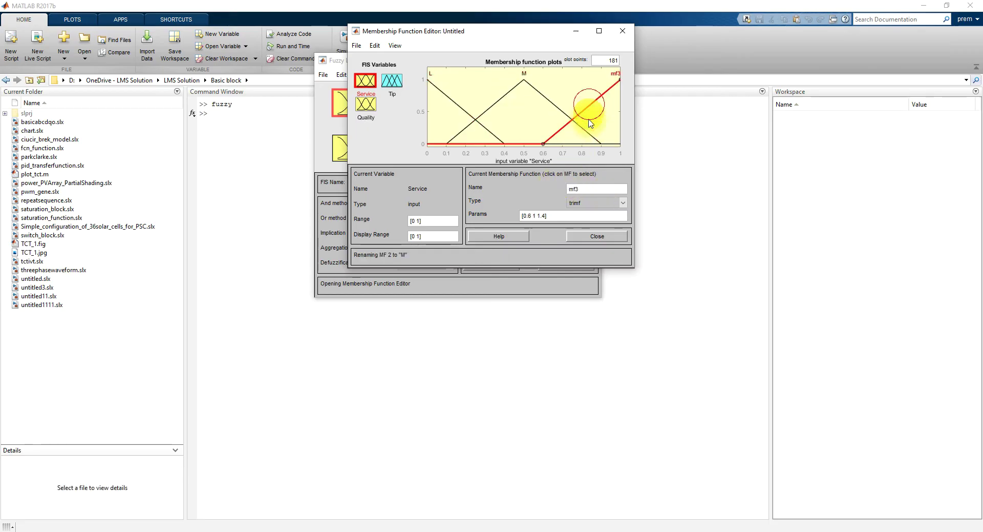
pyautogui.doubleClick(589, 189)
pyautogui.write('H')
pyautogui.click(386, 153)
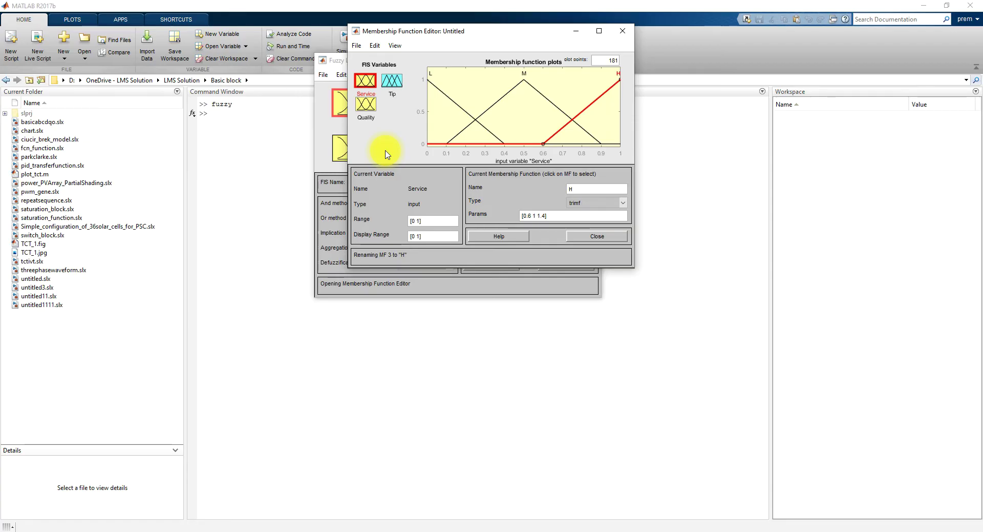
# Step: Rename the three membership functions of the Quality input, in order, as L, M and H
pyautogui.click(365, 107)
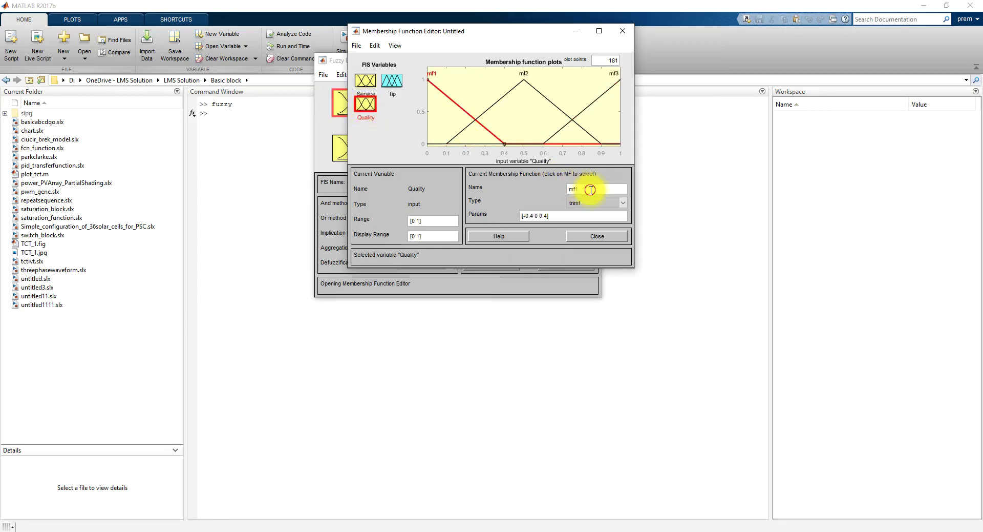
pyautogui.doubleClick(576, 188)
pyautogui.write('L')
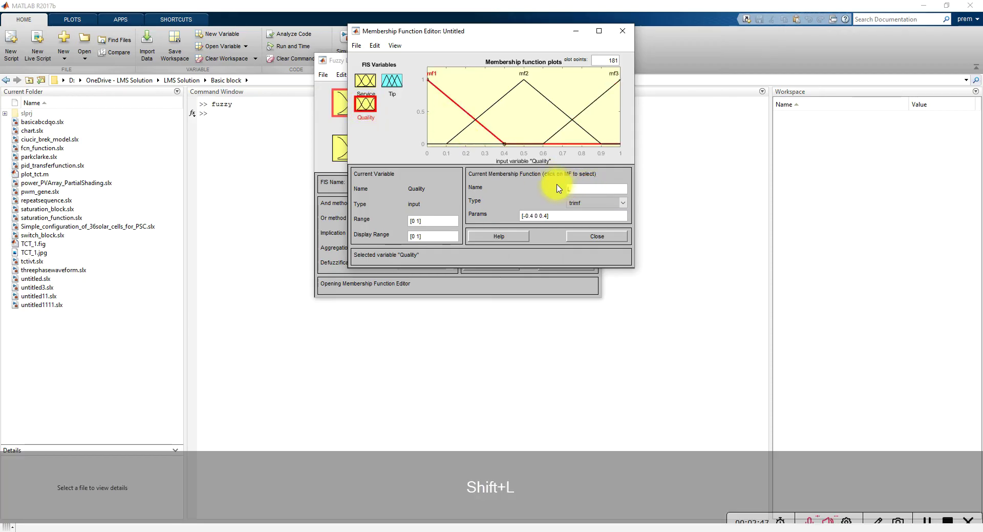
pyautogui.click(499, 100)
pyautogui.doubleClick(577, 188)
pyautogui.write('M')
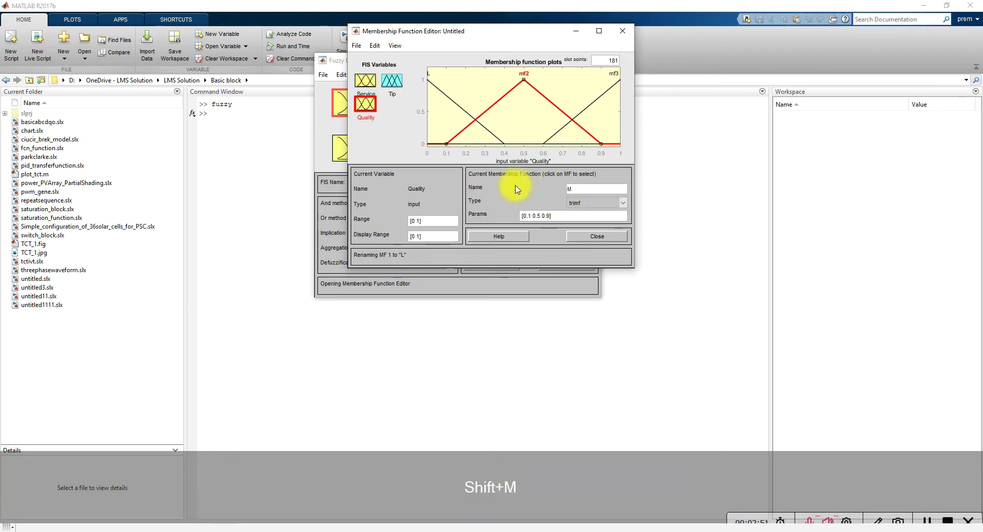
pyautogui.click(589, 104)
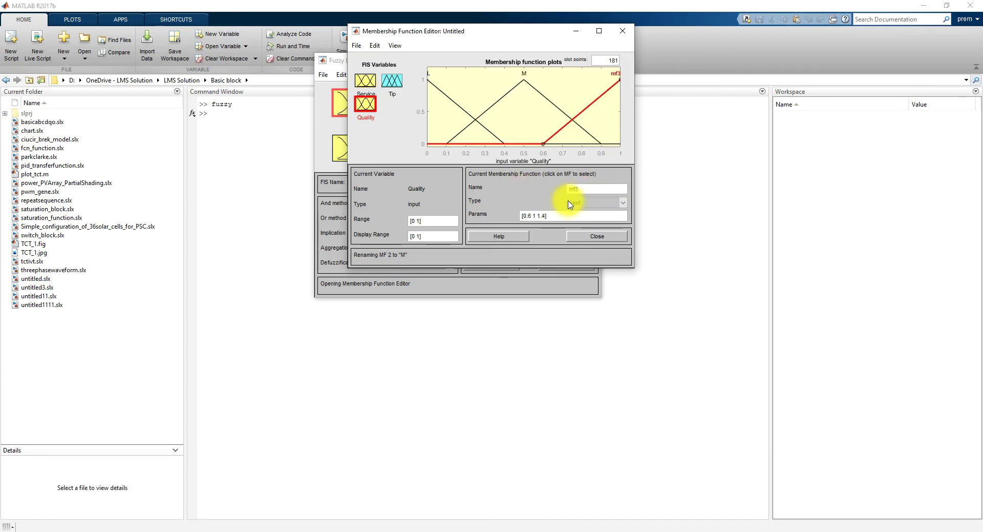
pyautogui.doubleClick(577, 187)
pyautogui.write('H')
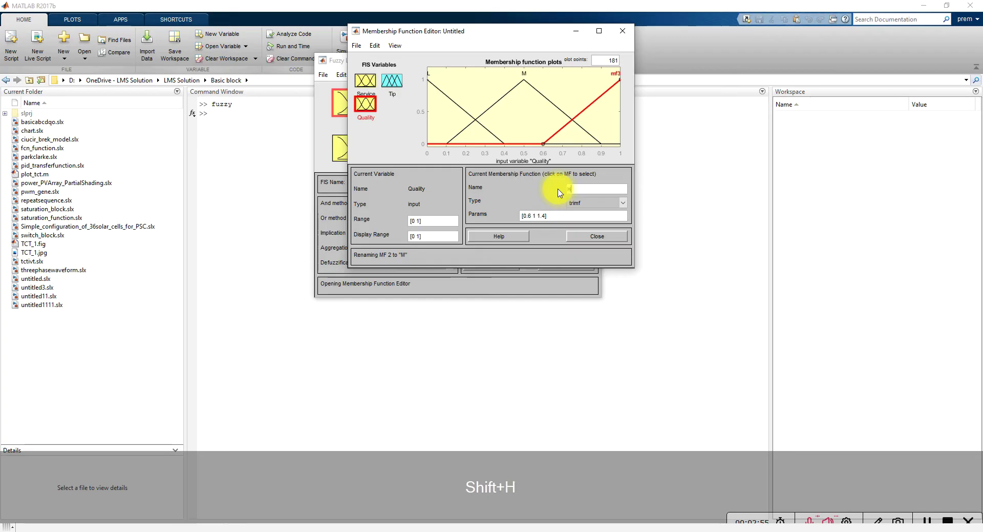
pyautogui.click(400, 150)
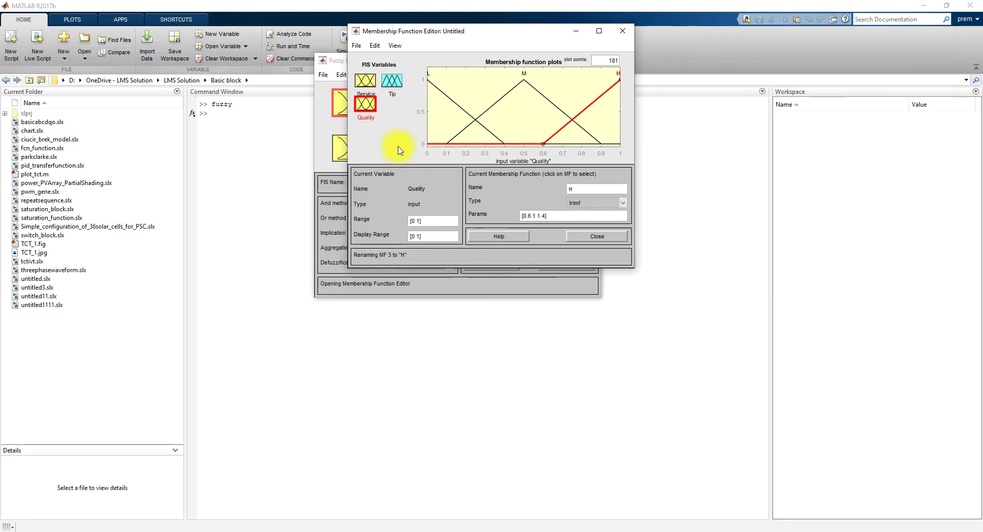
# Step: Rename the three membership functions of the Tip output, in order, as L, M and H
pyautogui.click(395, 81)
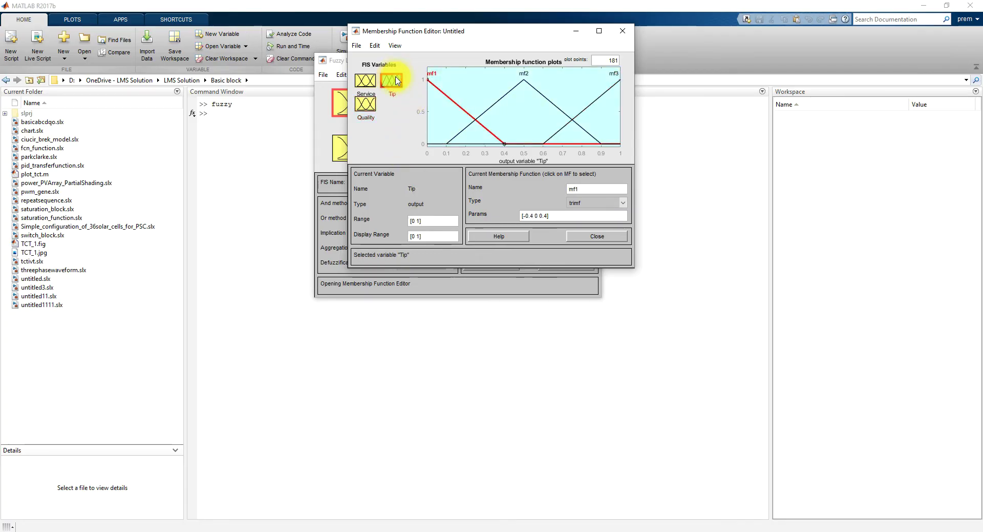
pyautogui.doubleClick(579, 188)
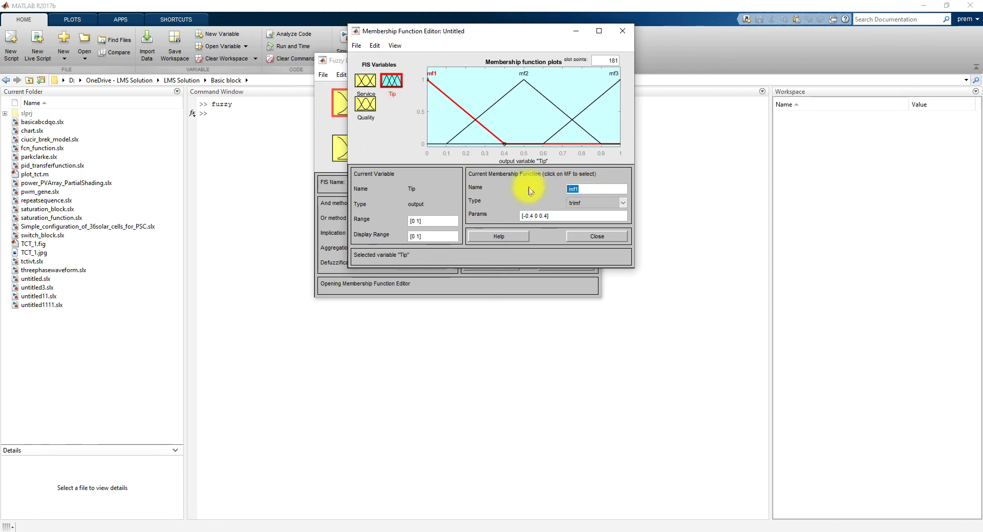
pyautogui.write('L')
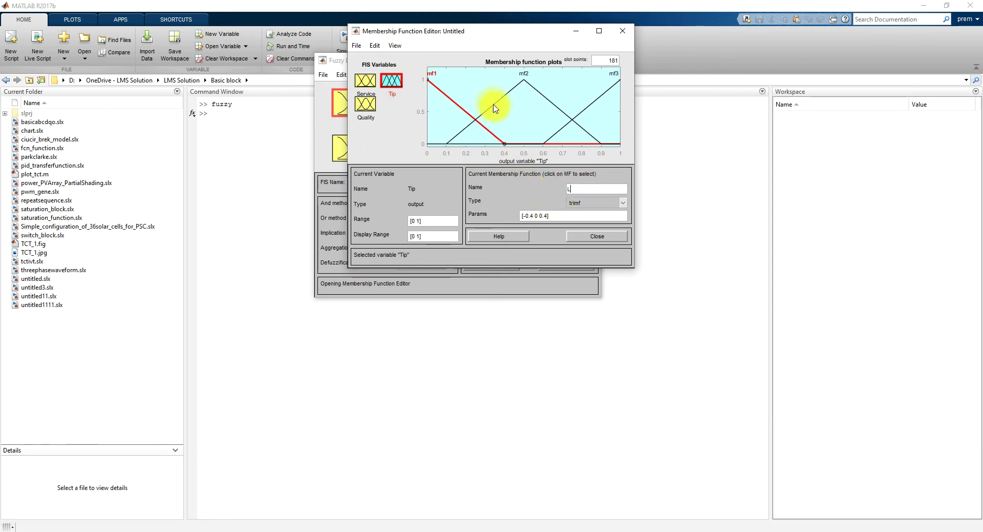
pyautogui.click(494, 103)
pyautogui.doubleClick(579, 189)
pyautogui.write('M')
pyautogui.click(586, 110)
pyautogui.doubleClick(592, 187)
pyautogui.write('H')
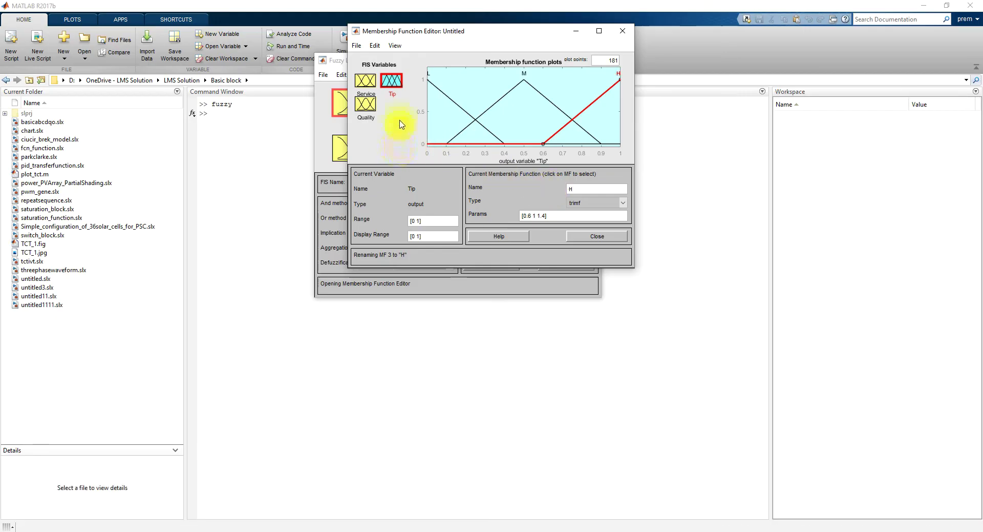
pyautogui.click(367, 80)
pyautogui.click(391, 81)
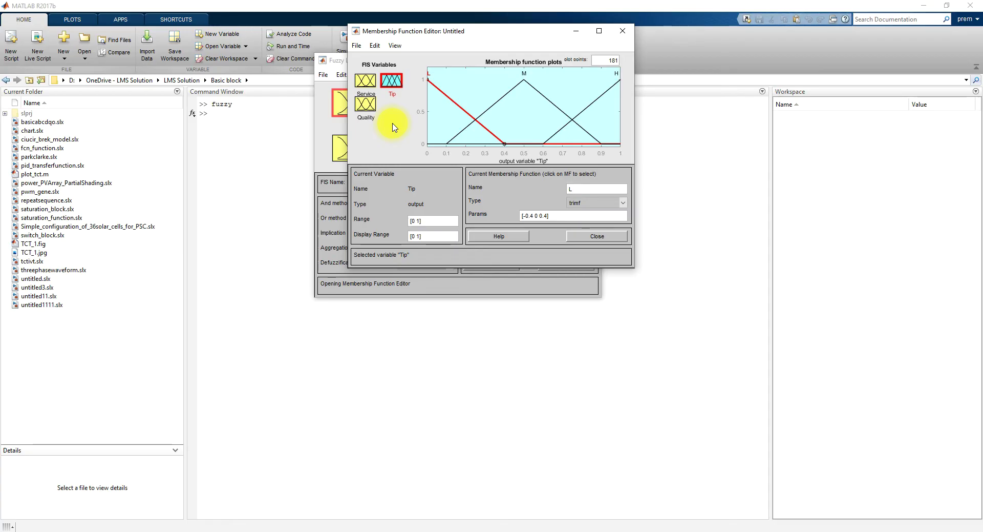
# Step: Open the rule editor of the fuzzy system and add the rule: if Service is L and Quality is L, Tip is L
pyautogui.click(623, 33)
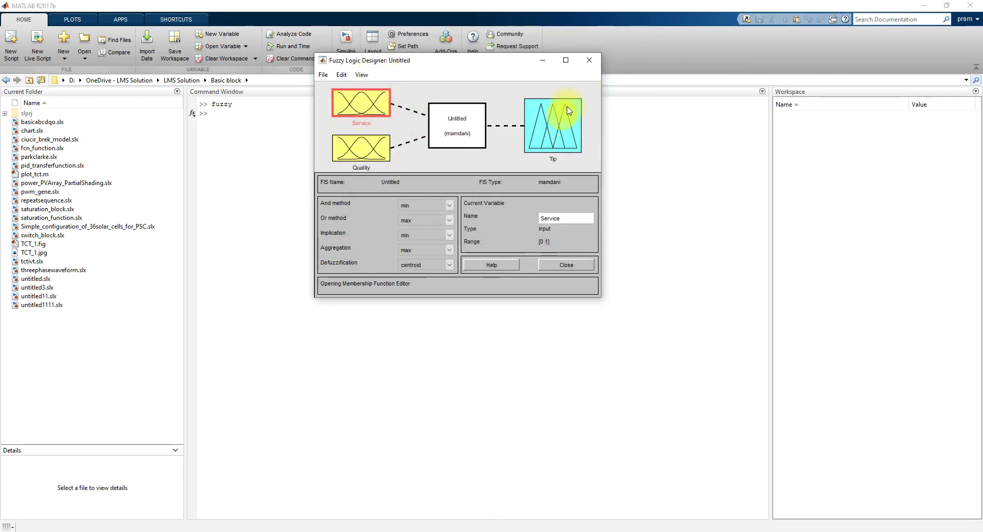
pyautogui.doubleClick(466, 136)
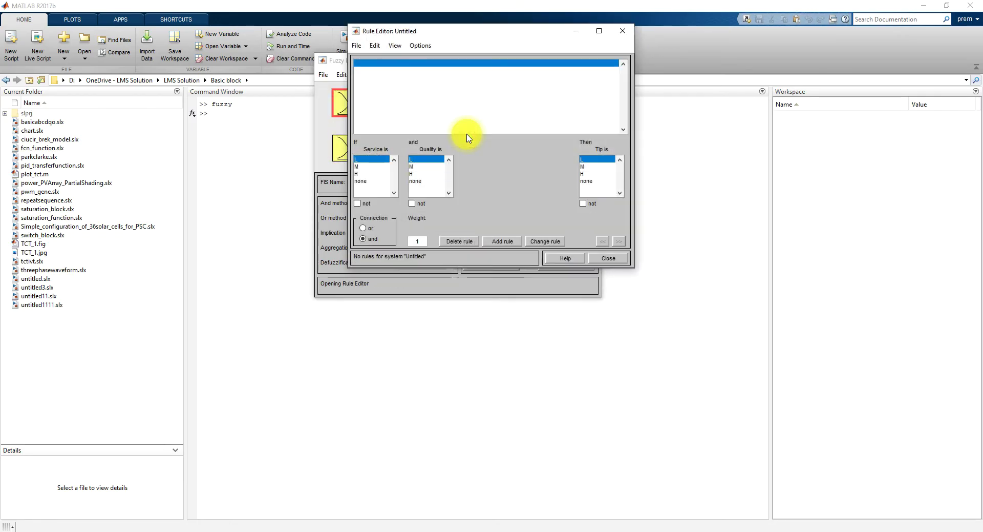
pyautogui.moveTo(416, 30); pyautogui.dragTo(382, 83)
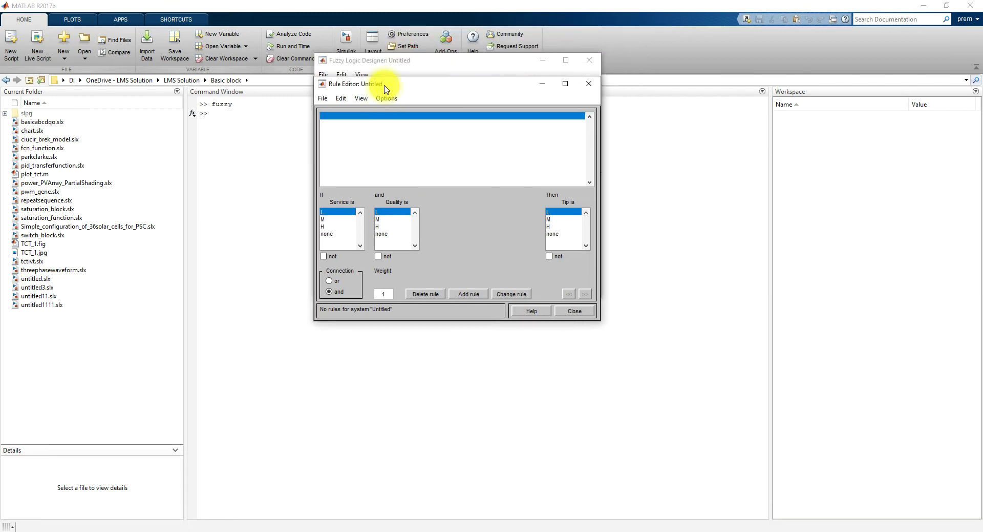
pyautogui.moveTo(382, 83); pyautogui.dragTo(384, 54)
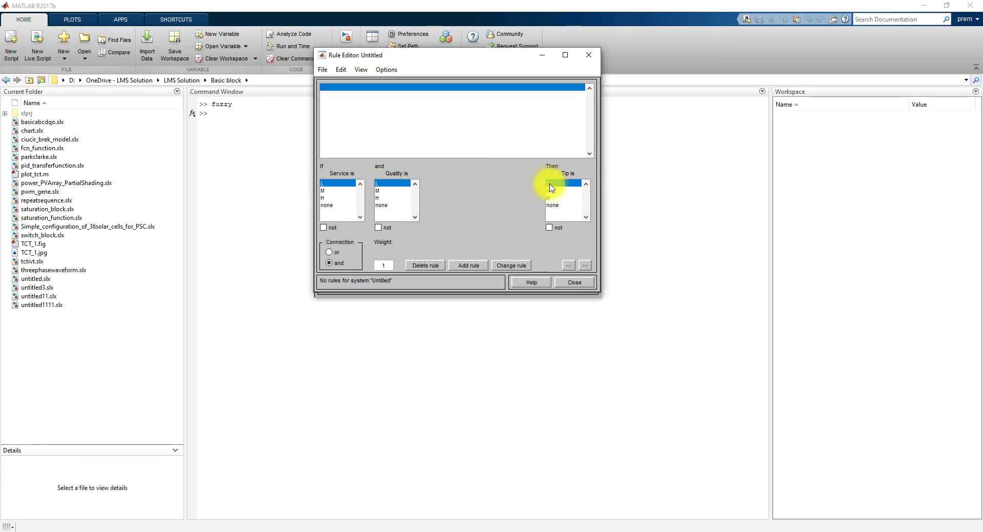
pyautogui.click(462, 265)
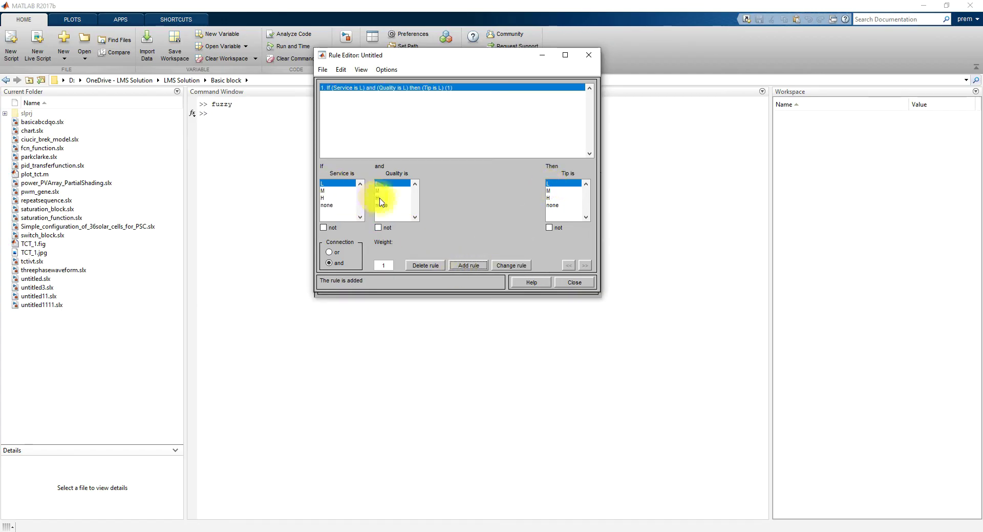
# Step: Add two more AND rules for Service L: Quality M gives Tip L, and Quality H gives Tip M
pyautogui.click(381, 191)
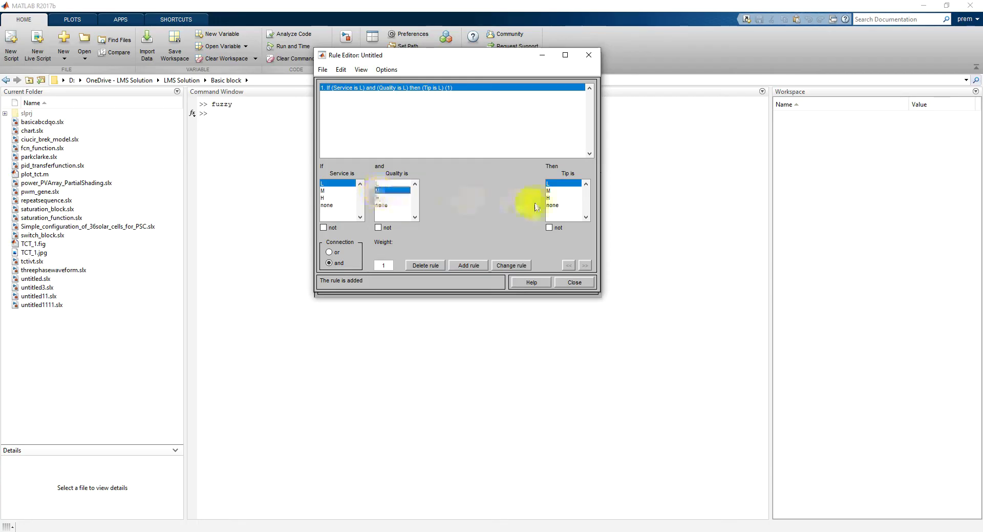
pyautogui.click(470, 266)
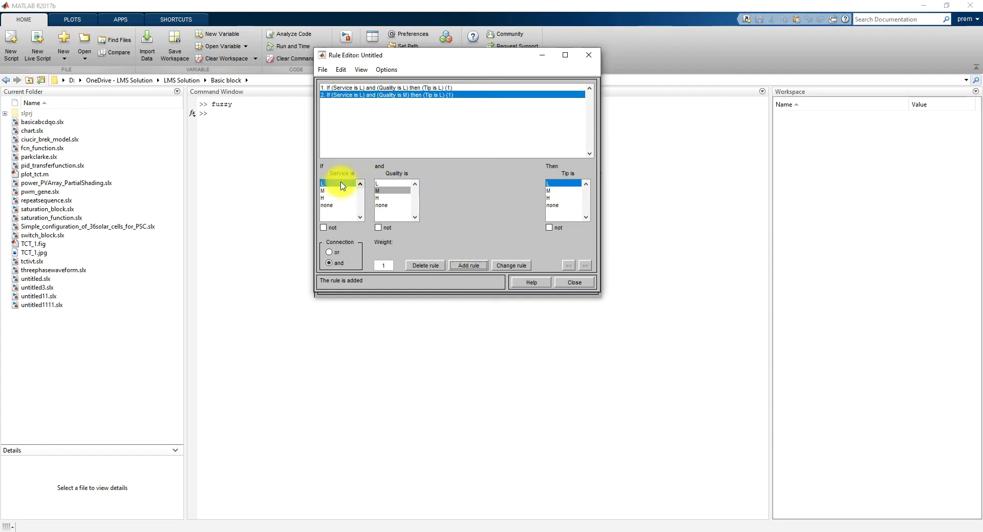
pyautogui.click(390, 198)
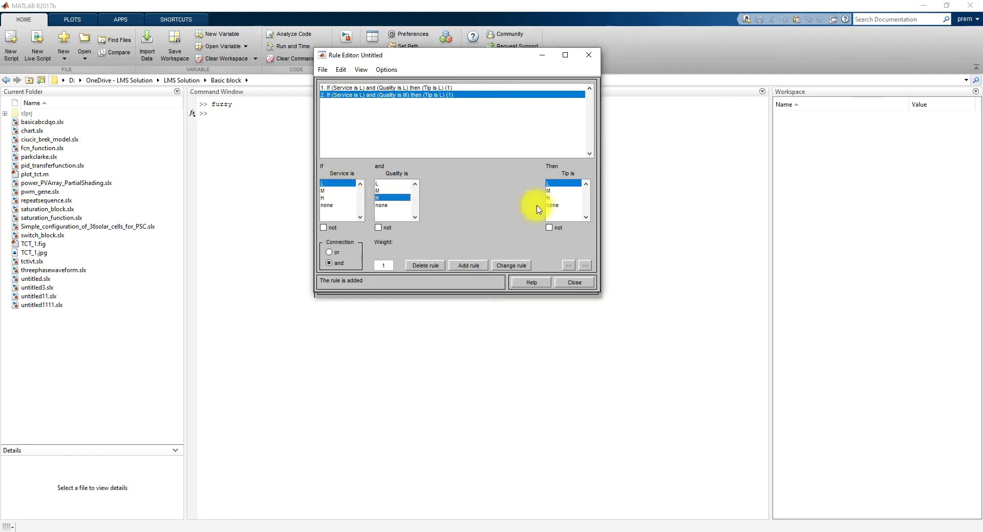
pyautogui.click(551, 191)
pyautogui.click(469, 268)
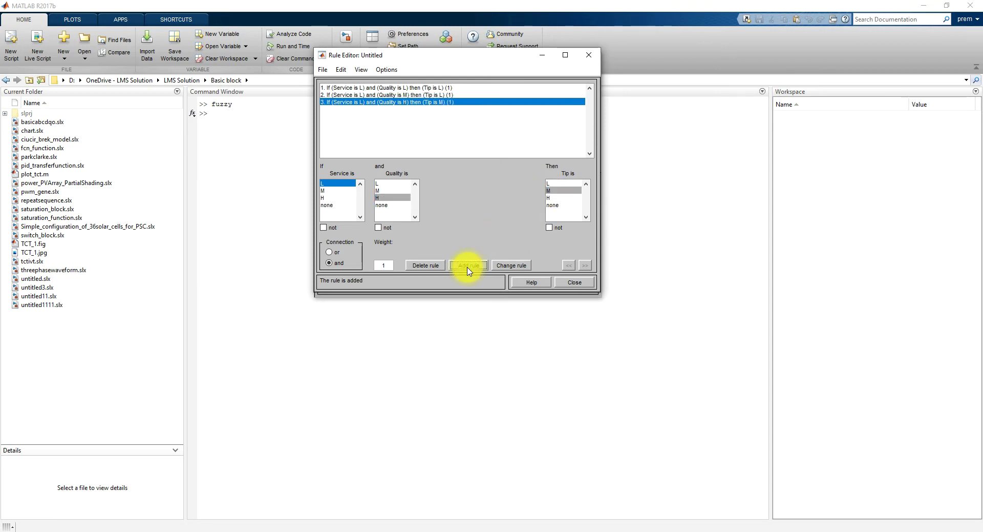
# Step: Add three AND rules for Service M: Quality L gives Tip L, Quality M gives Tip M, and Quality H gives Tip M
pyautogui.click(323, 191)
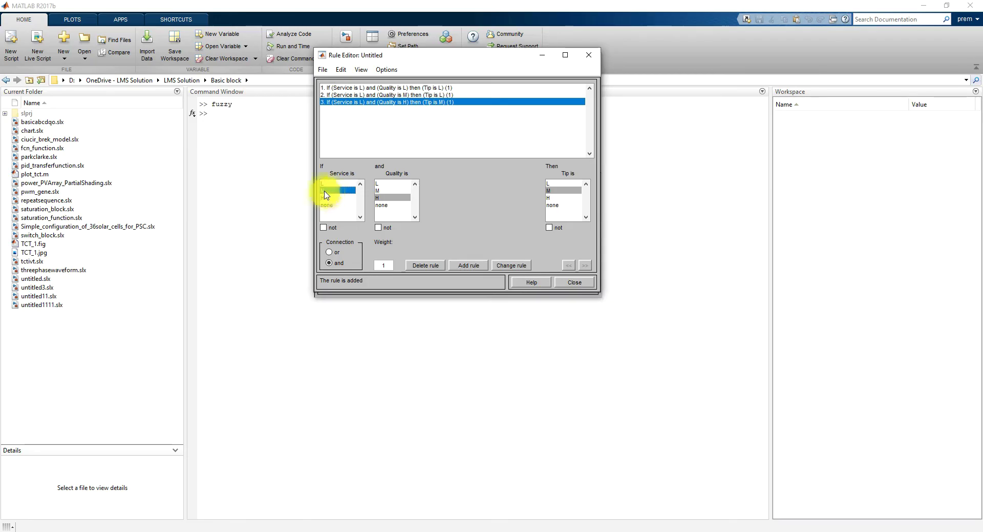
pyautogui.click(381, 183)
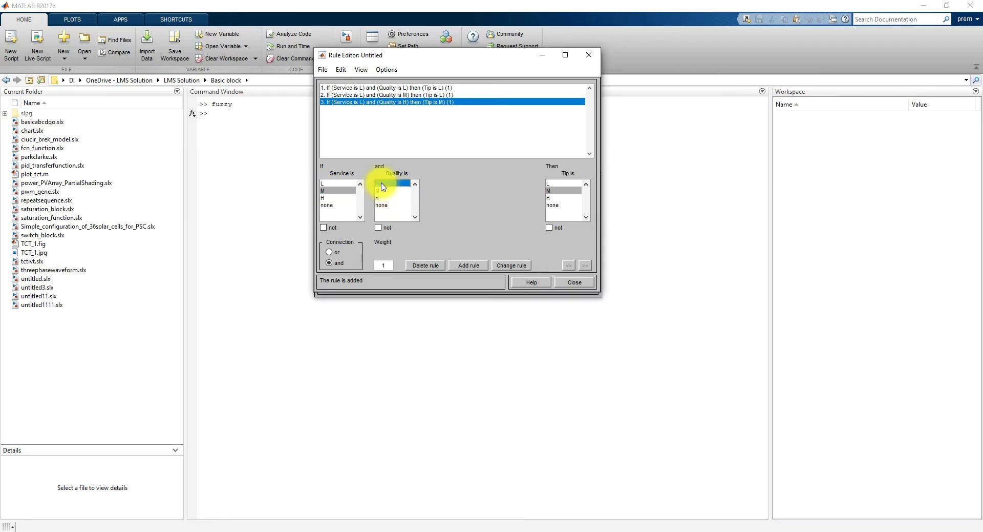
pyautogui.click(551, 183)
pyautogui.click(473, 267)
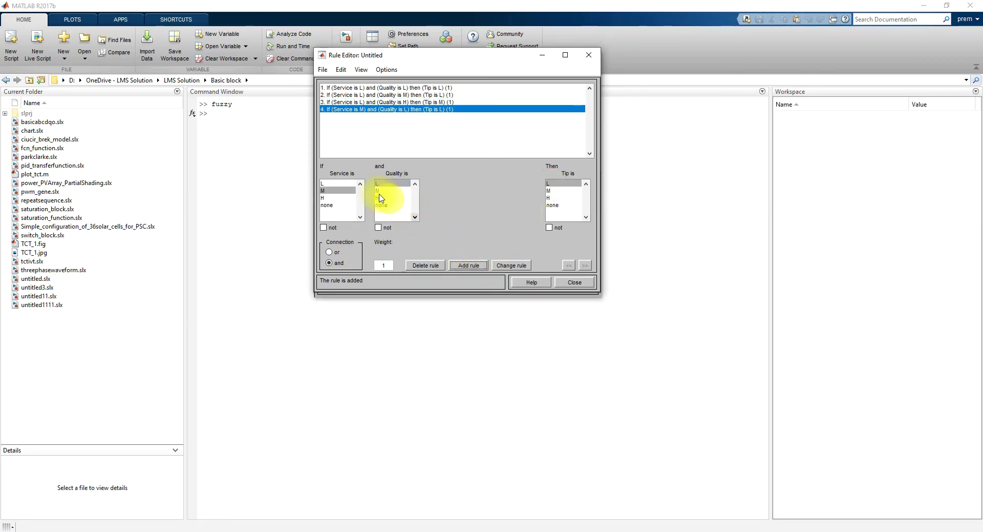
pyautogui.click(378, 191)
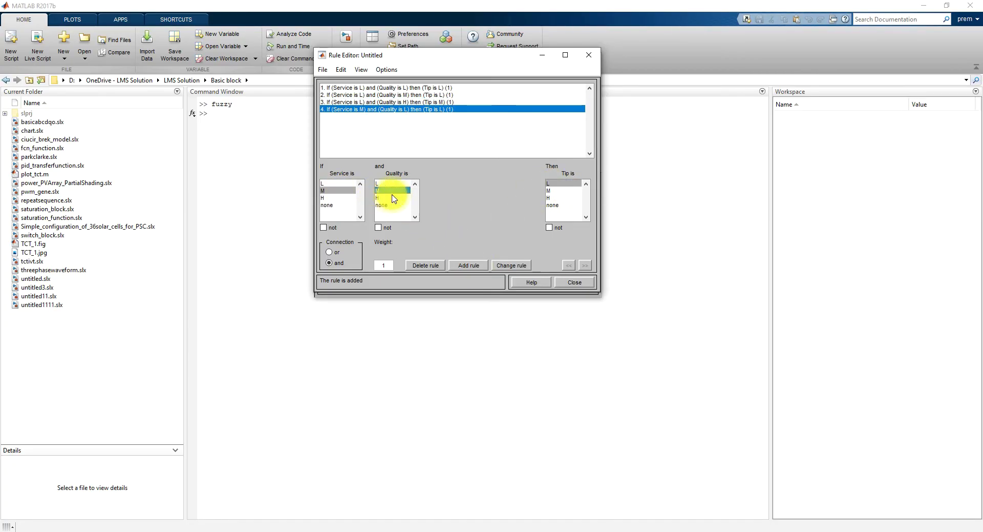
pyautogui.click(549, 190)
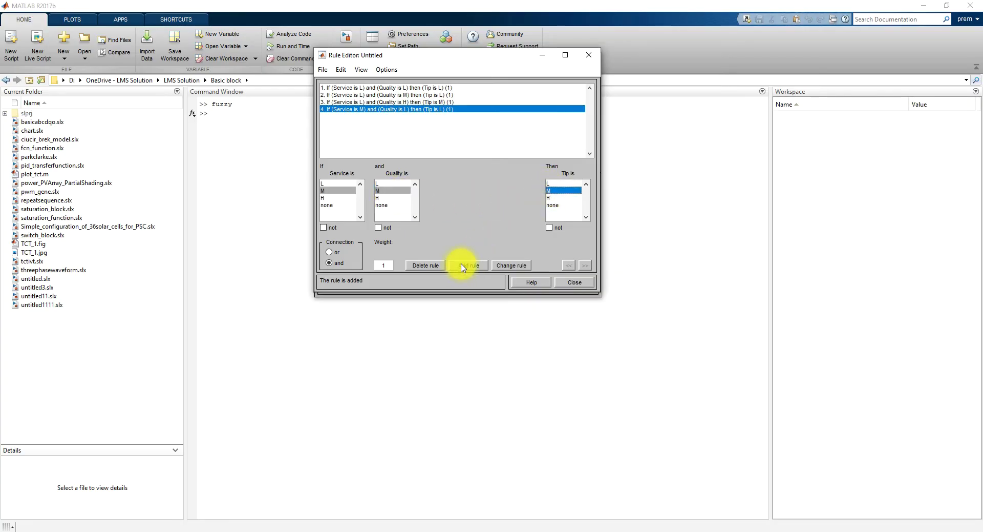
pyautogui.click(462, 266)
pyautogui.click(381, 198)
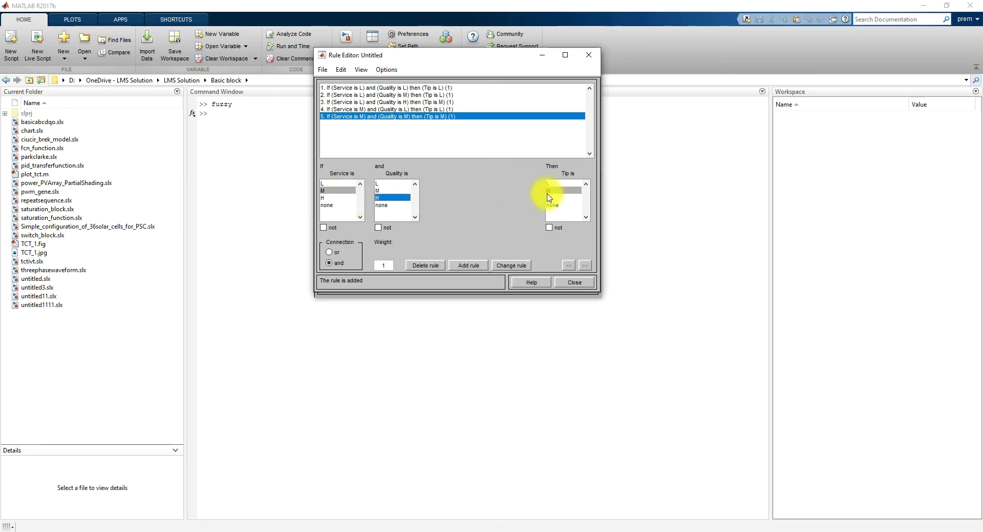
pyautogui.click(468, 265)
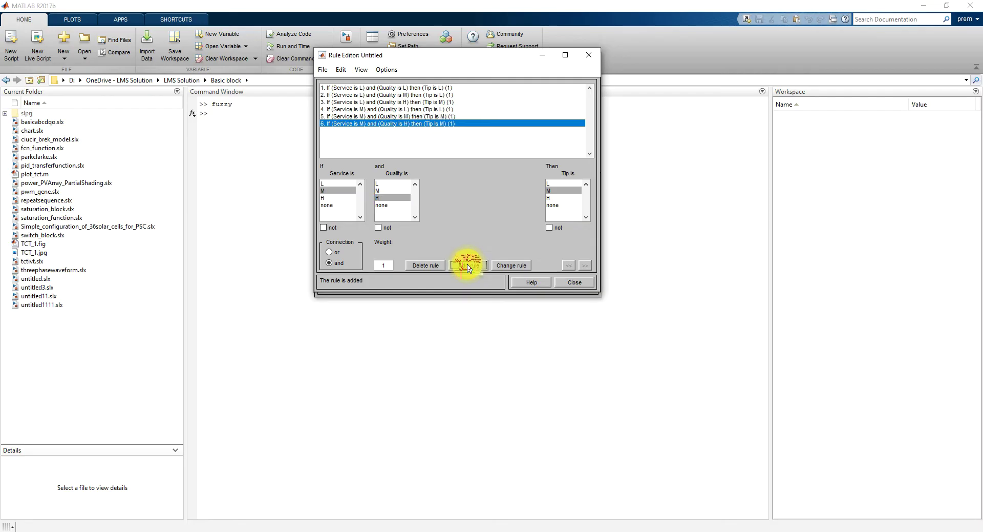
# Step: Complete the rule base with three AND rules for Service H: Quality L gives Tip L, Quality M gives Tip M, and Quality H gives Tip H
pyautogui.click(326, 198)
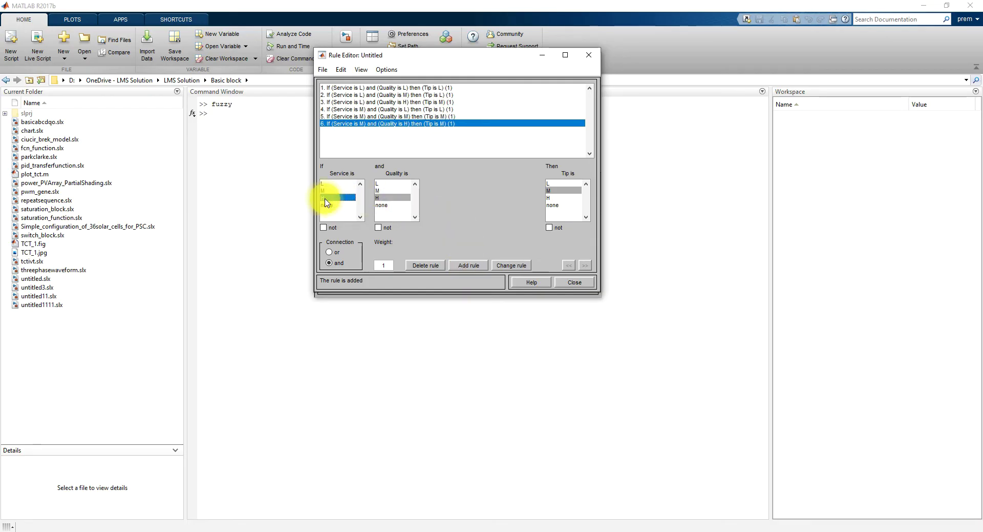
pyautogui.click(377, 185)
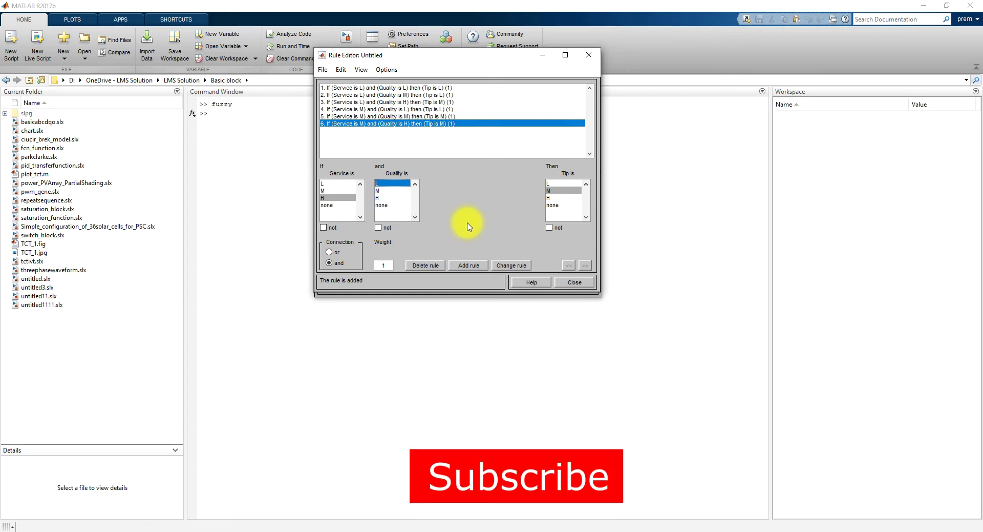
pyautogui.click(552, 184)
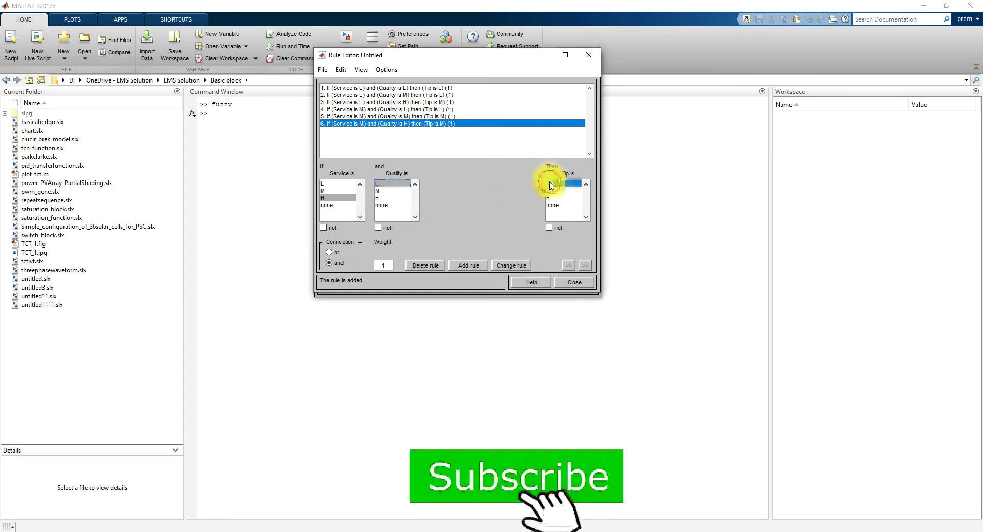
pyautogui.click(470, 266)
pyautogui.click(381, 191)
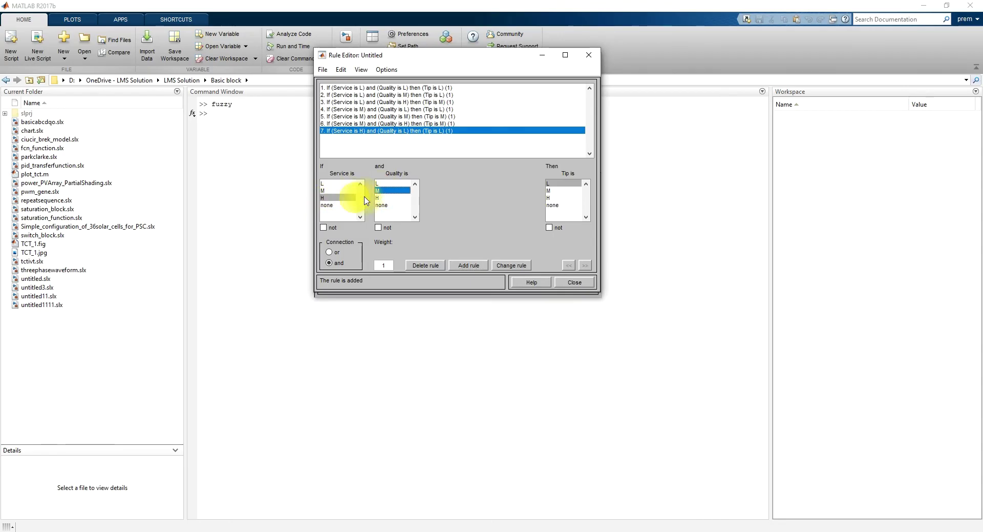
pyautogui.click(558, 190)
pyautogui.click(470, 266)
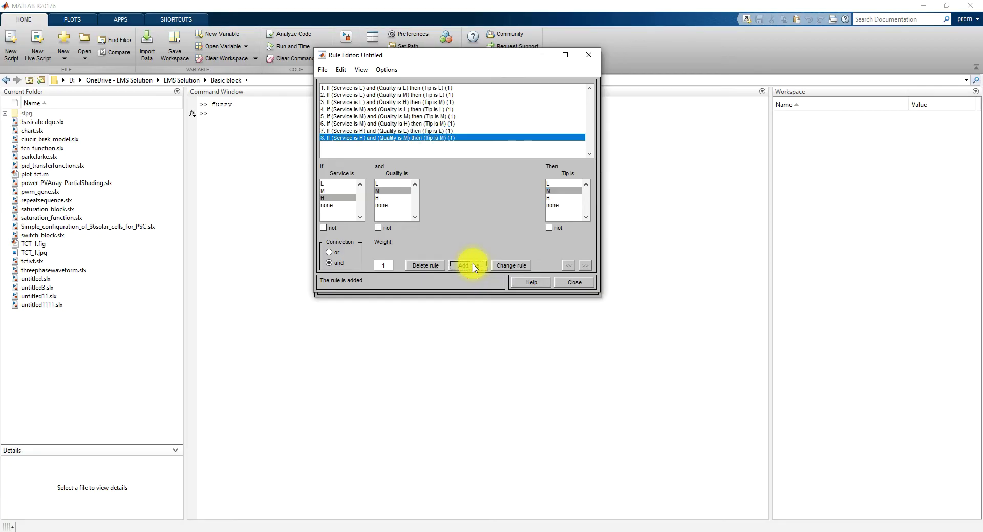
pyautogui.click(380, 198)
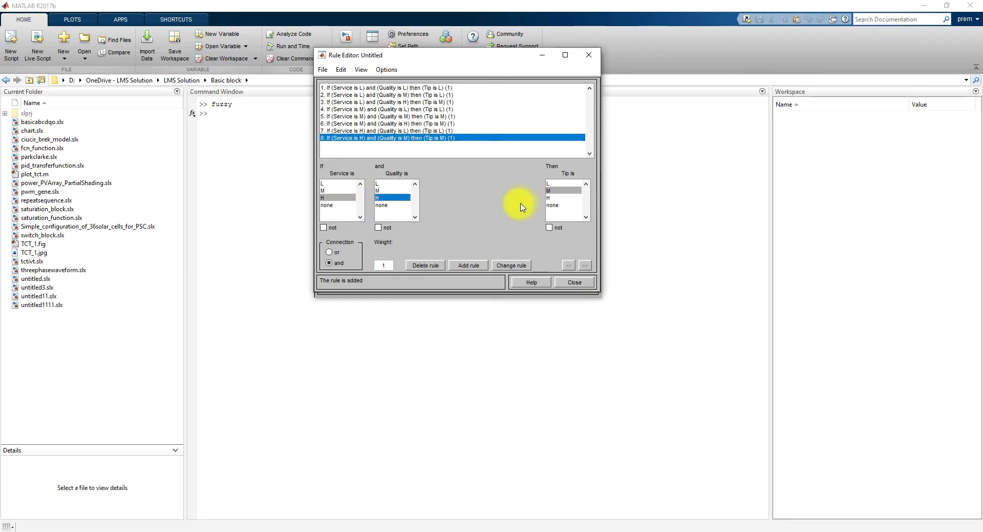
pyautogui.click(545, 198)
pyautogui.click(469, 264)
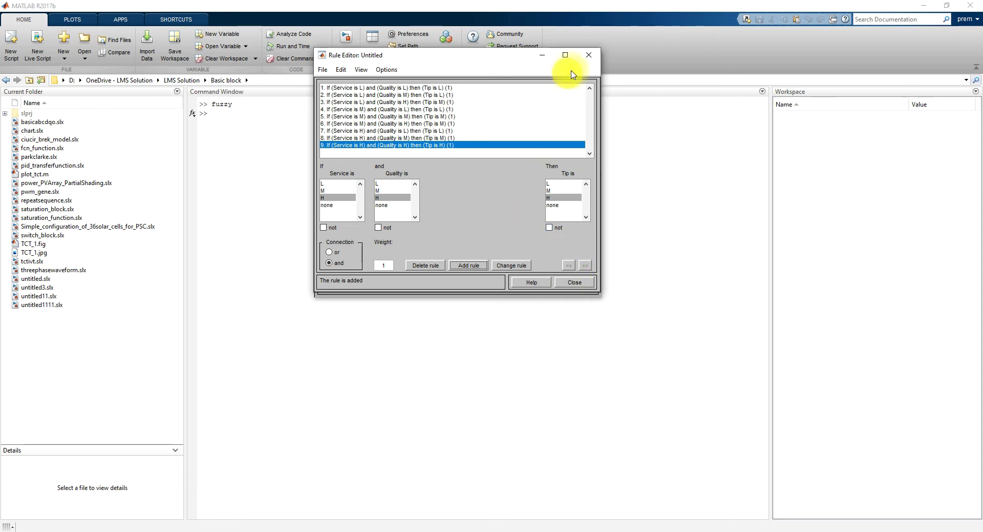
pyautogui.click(589, 55)
# Step: Examine the Tip output in the rule viewer for Service at about 0.04 and 0.94, and for Service about 0.52 with Quality 0.15
pyautogui.moveTo(425, 53); pyautogui.dragTo(432, 87)
pyautogui.click(367, 95)
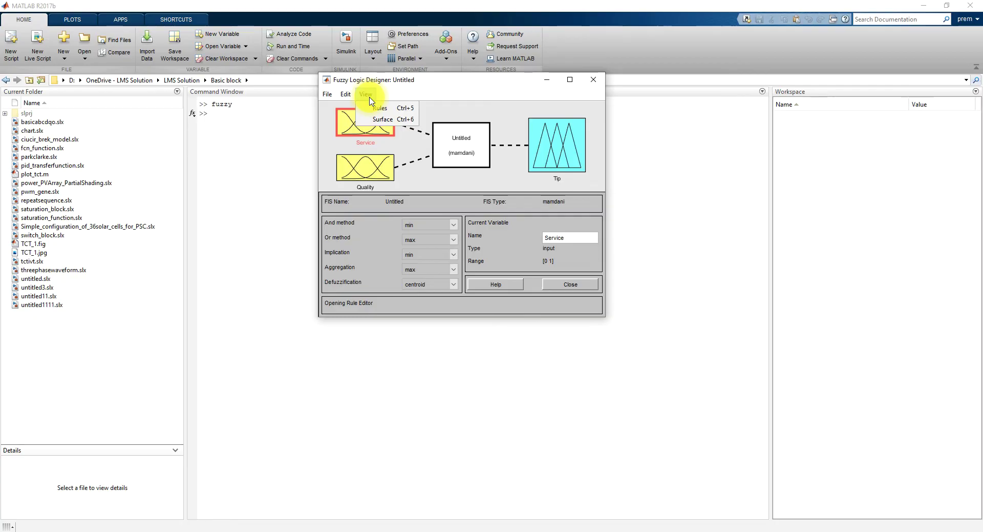
pyautogui.click(377, 109)
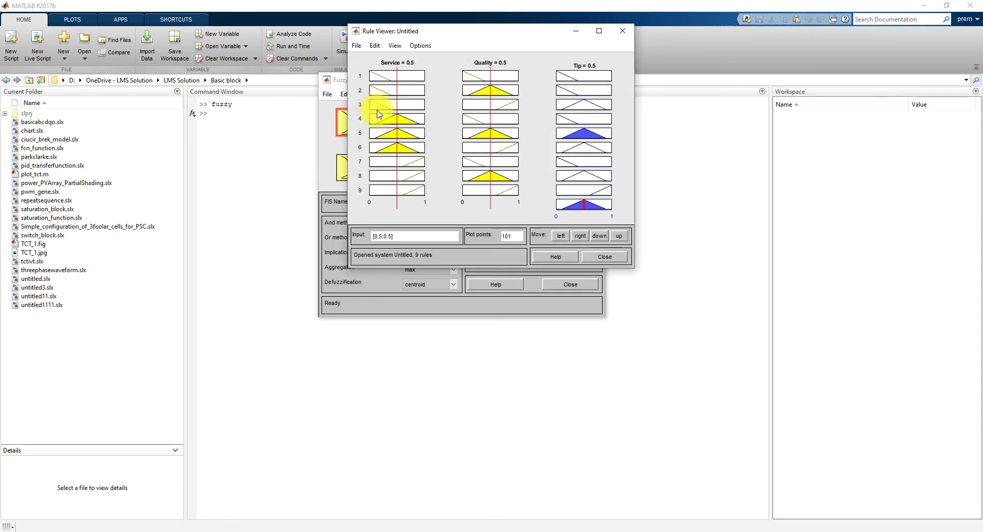
pyautogui.moveTo(404, 32); pyautogui.dragTo(401, 58)
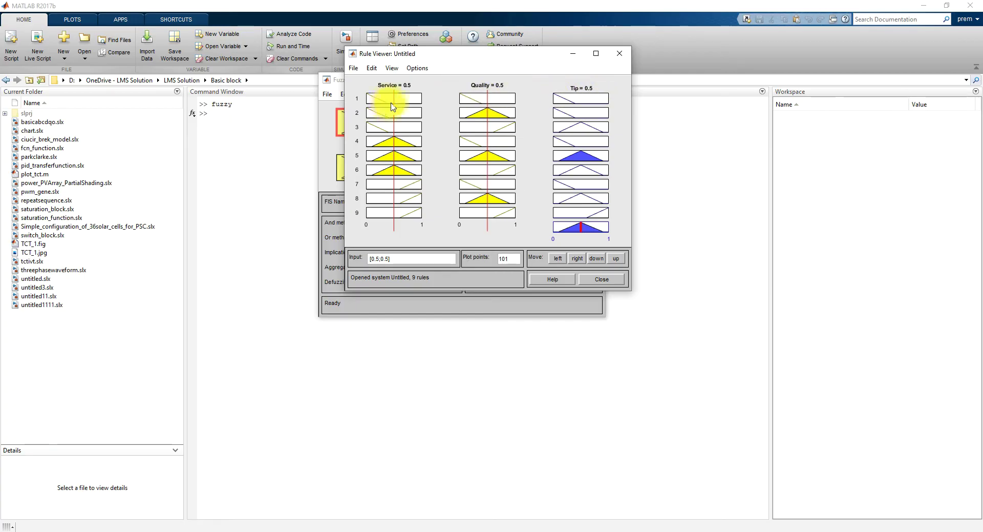
pyautogui.click(369, 104)
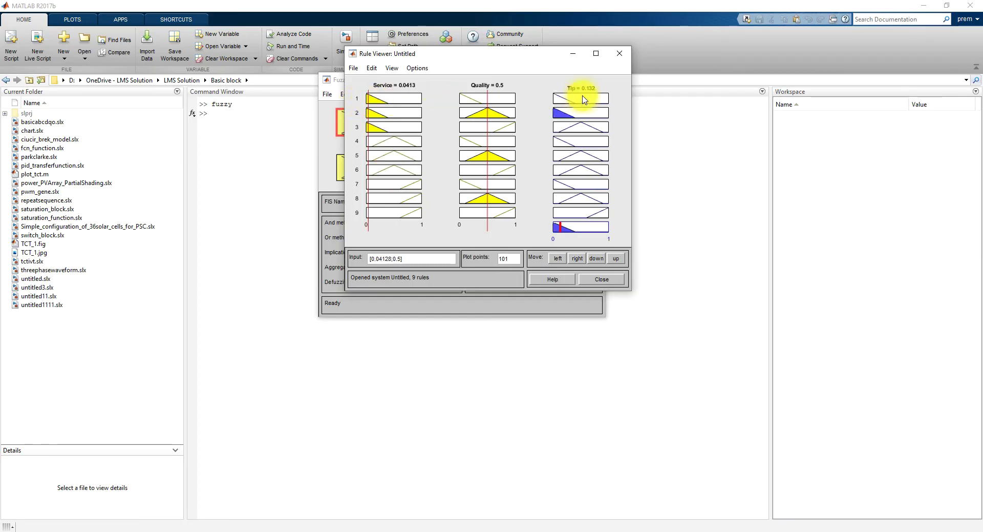
pyautogui.moveTo(374, 100); pyautogui.dragTo(420, 107)
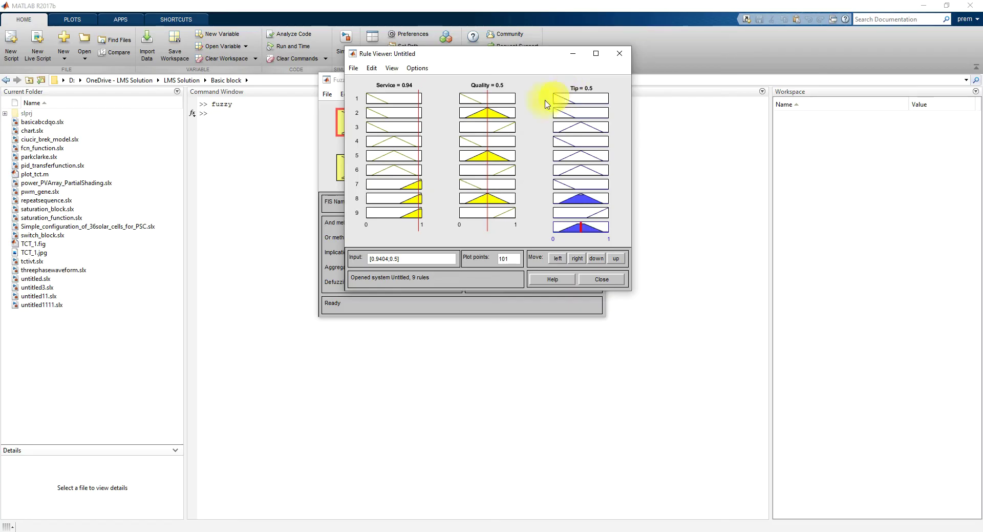
pyautogui.moveTo(487, 114); pyautogui.dragTo(398, 131)
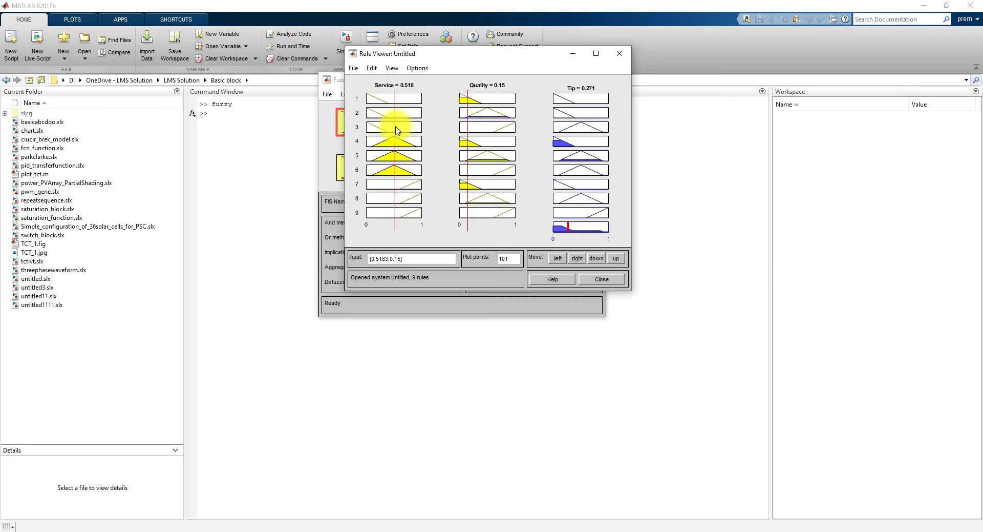
pyautogui.click(618, 53)
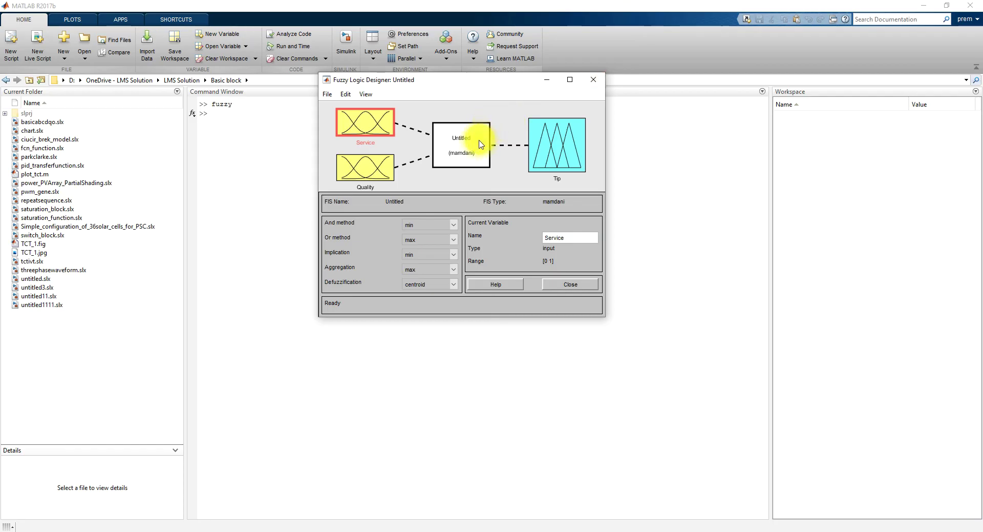
# Step: Export the fuzzy system to a FIS file named tip_1 in the Basic block folder
pyautogui.click(328, 96)
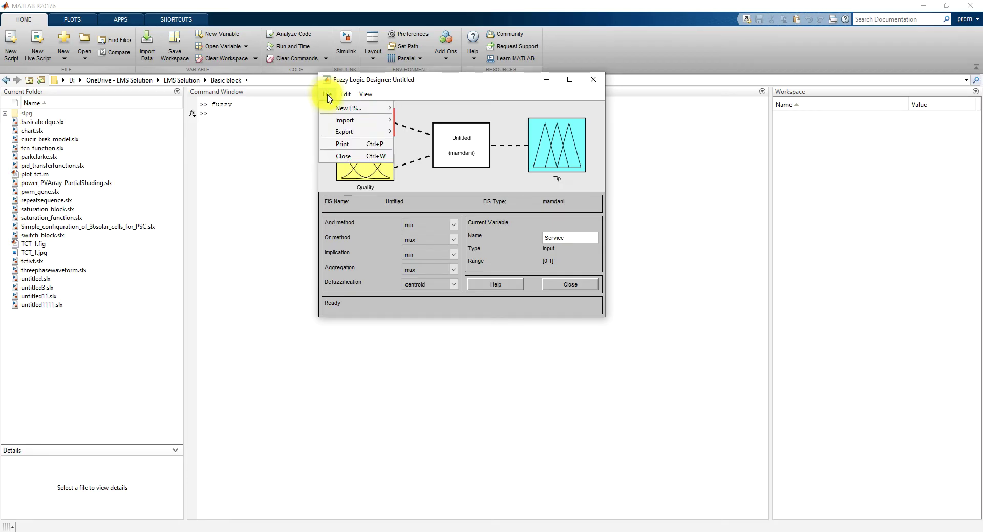
pyautogui.moveTo(347, 136)
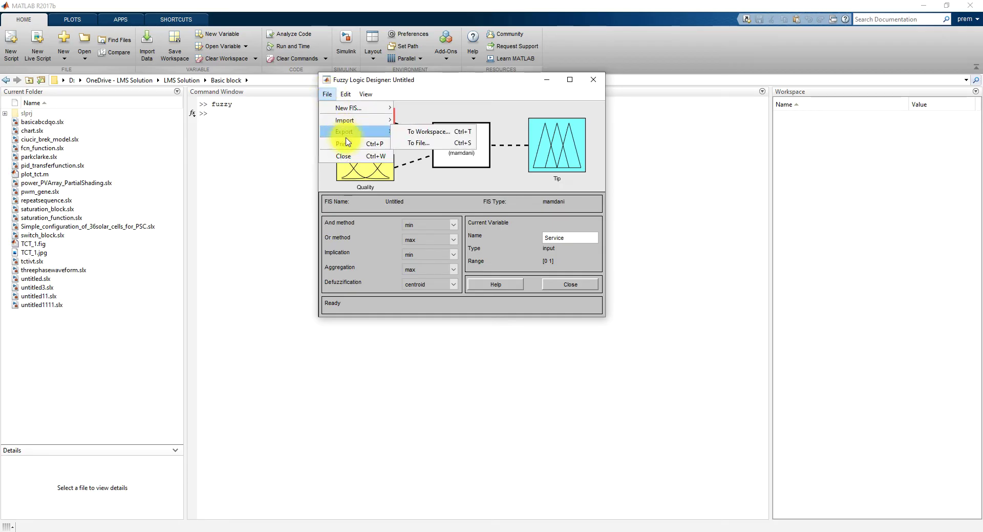
pyautogui.click(420, 144)
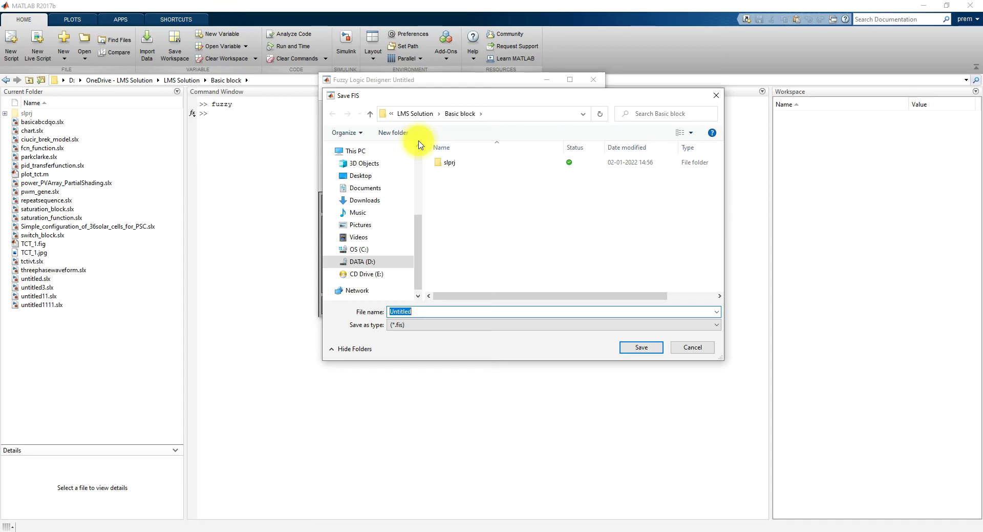
pyautogui.write('tip')
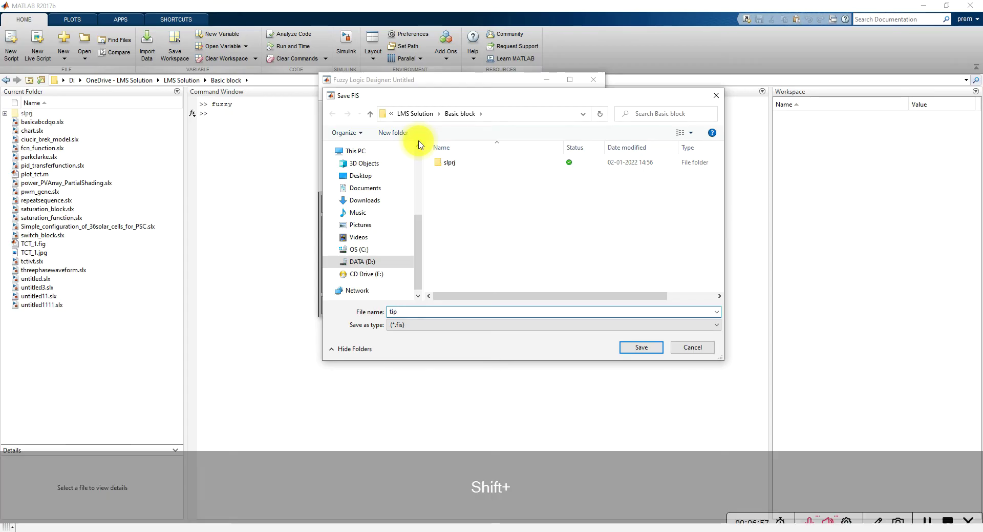
pyautogui.write('_1')
pyautogui.press('Return')
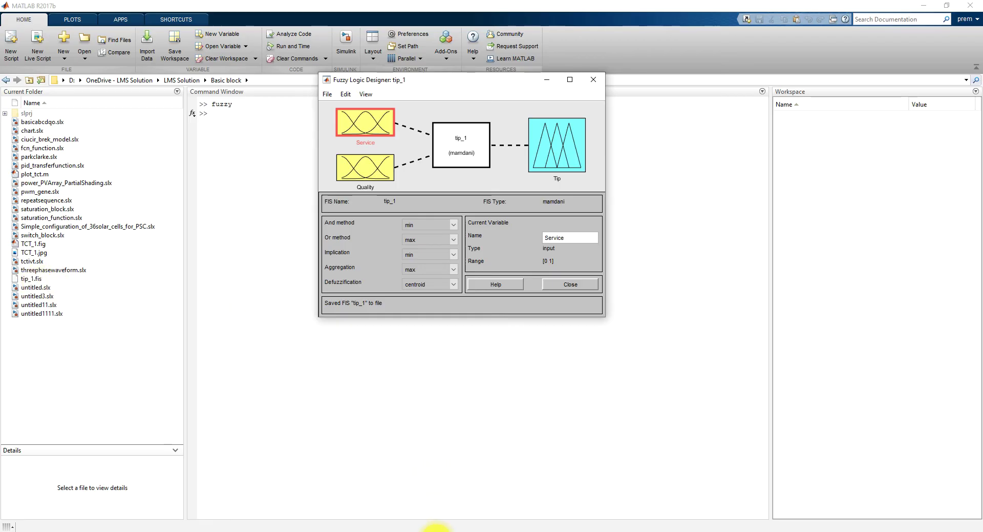
# Step: Switch to the Simulink model and place a Fuzzy Logic Controller block from the Fuzzy Logic Toolbox below the title
pyautogui.click(436, 528)
pyautogui.click(437, 522)
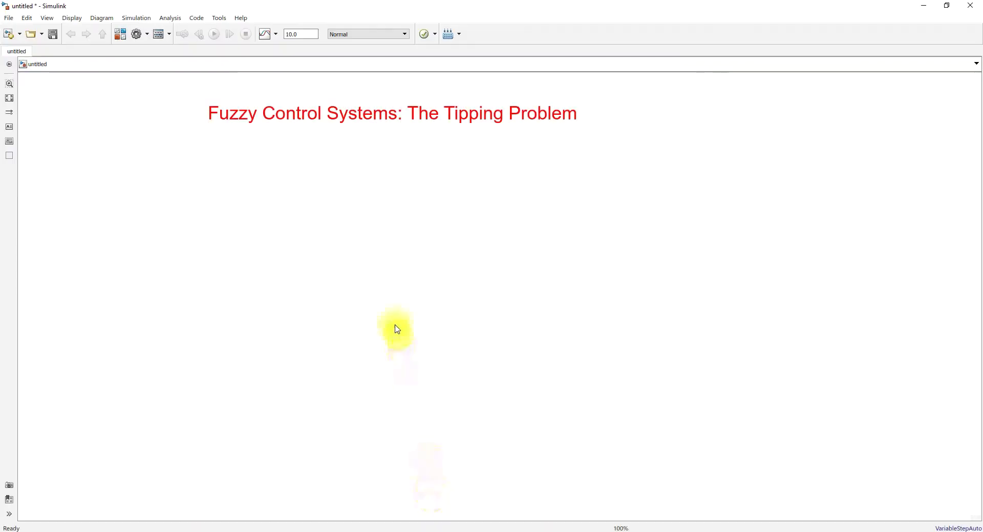
pyautogui.doubleClick(389, 196)
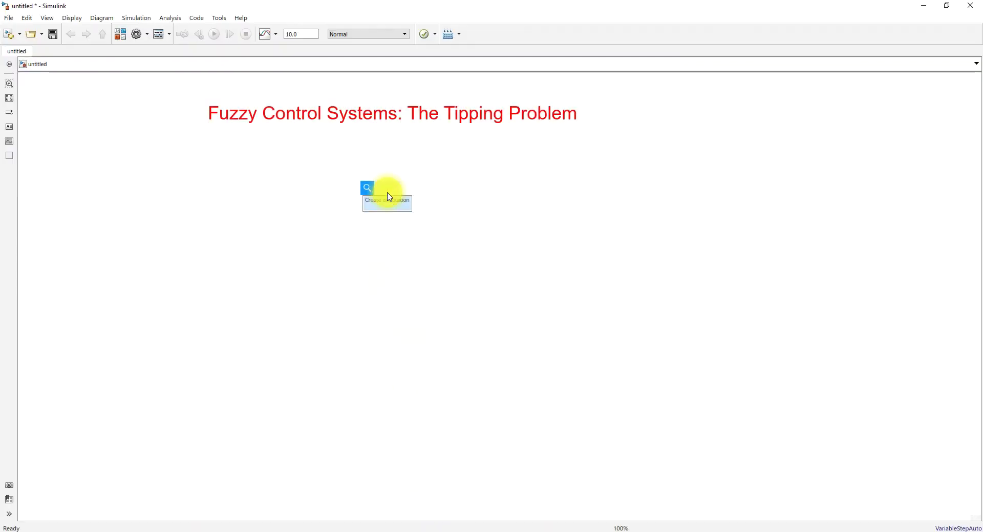
pyautogui.write('fuzzy')
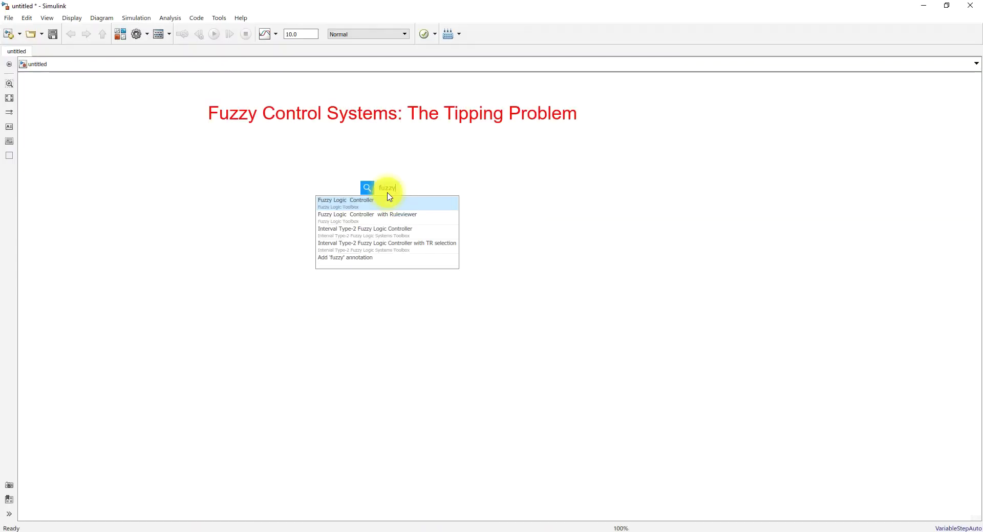
pyautogui.click(352, 202)
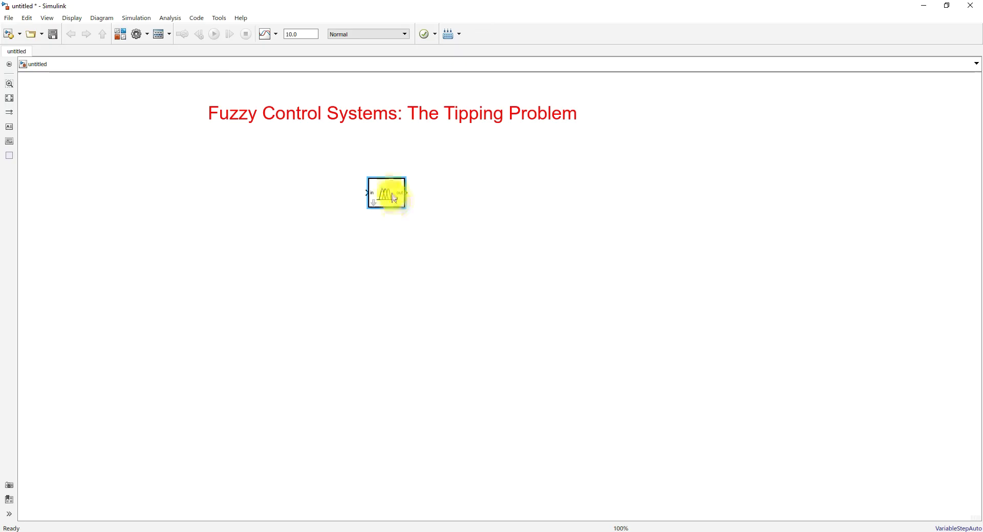
pyautogui.moveTo(393, 194); pyautogui.dragTo(408, 209)
# Step: Set the Fuzzy Logic Controller's FIS name to 'tip_1.fis' and its simulation mode to Code generation
pyautogui.doubleClick(408, 209)
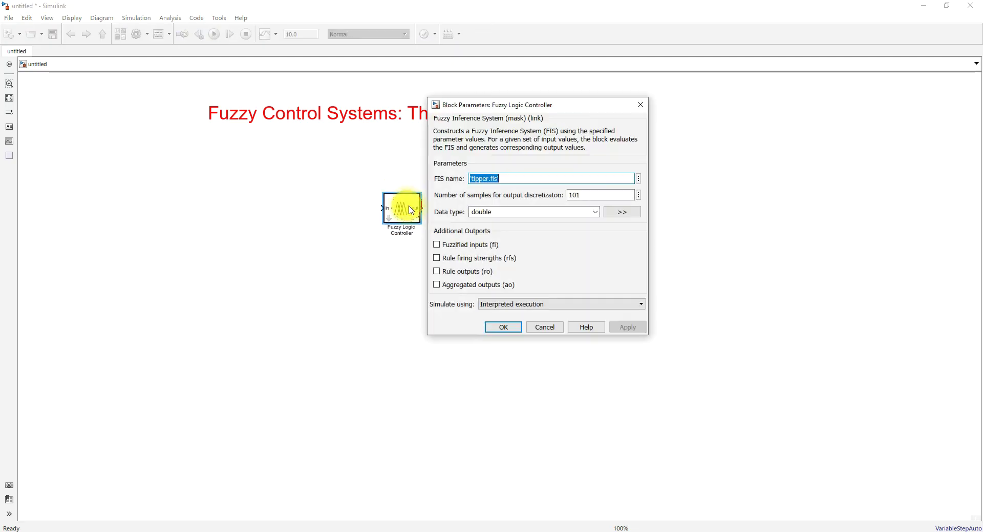
pyautogui.press('BackSpace')
pyautogui.press('BackSpace')
pyautogui.press('BackSpace')
pyautogui.press('BackSpace')
pyautogui.press('BackSpace')
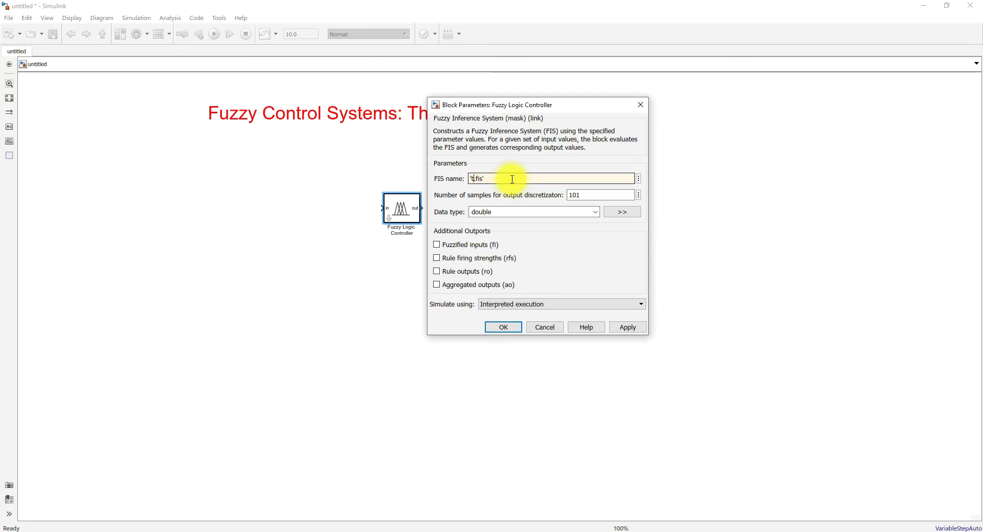
pyautogui.write('ip_')
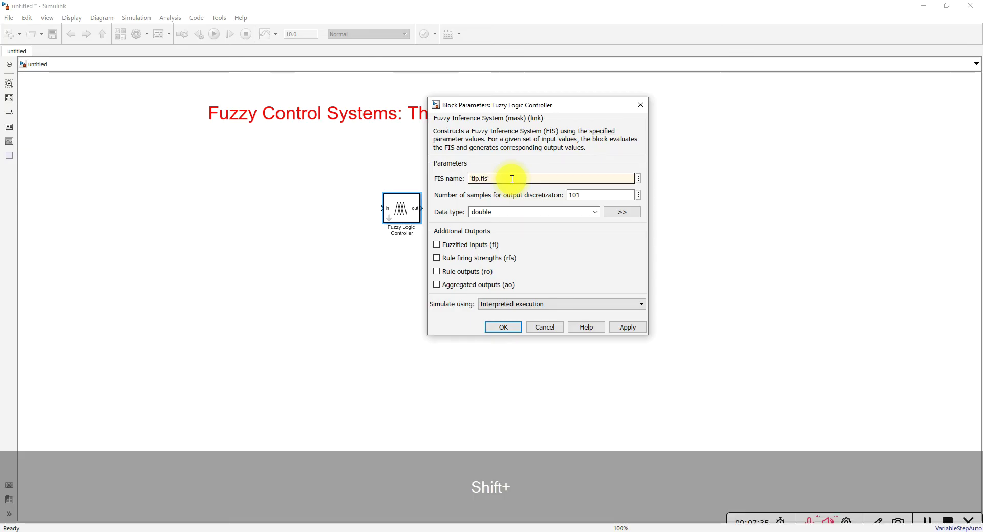
pyautogui.write('1')
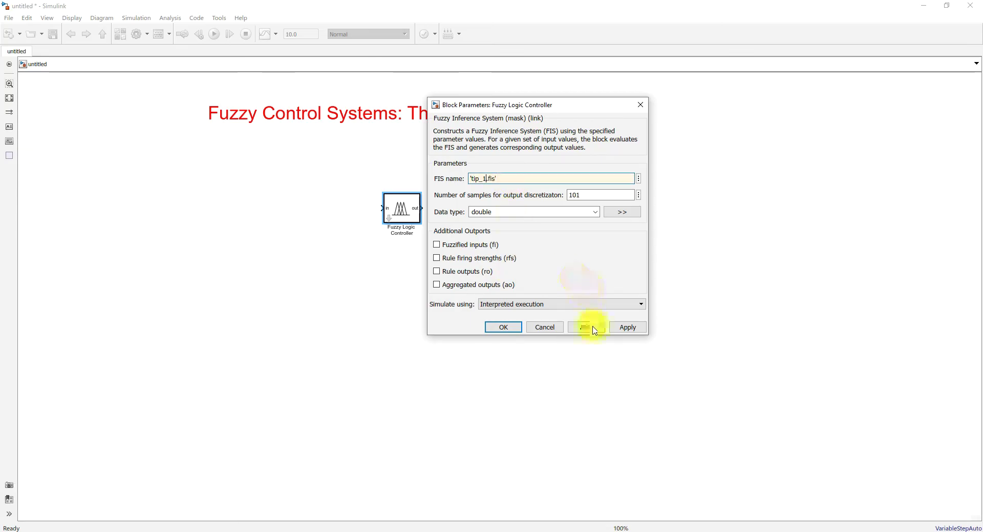
pyautogui.click(551, 304)
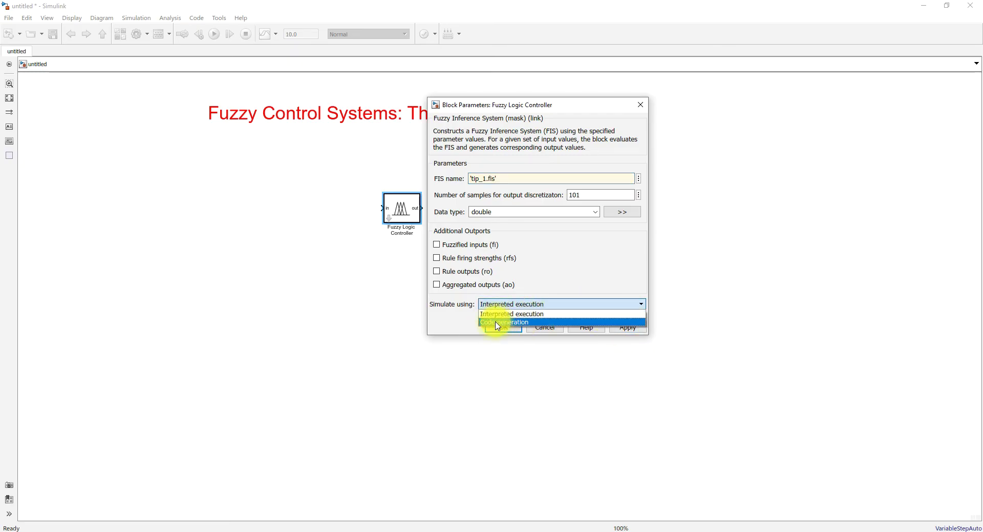
pyautogui.click(497, 323)
pyautogui.click(501, 328)
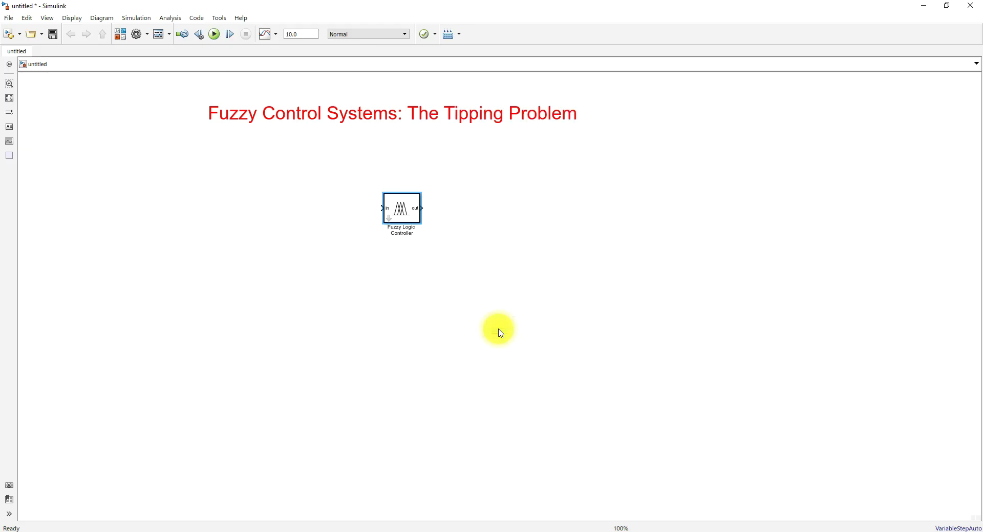
# Step: Check the FIS name in the Fuzzy Logic Controller's parameters against the FIS file in MATLAB's current folder, and return to the Simulink model
pyautogui.doubleClick(404, 212)
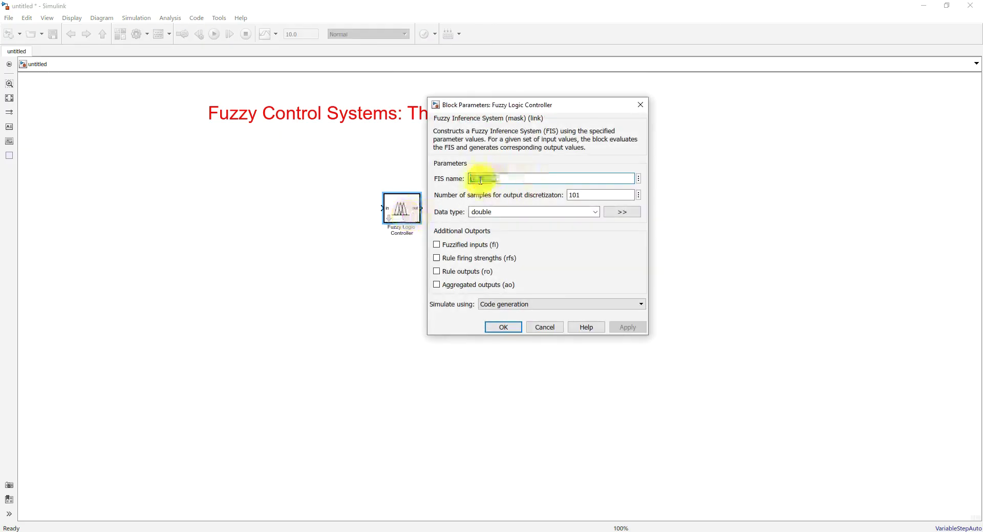
pyautogui.click(507, 328)
pyautogui.moveTo(438, 527)
pyautogui.click(359, 499)
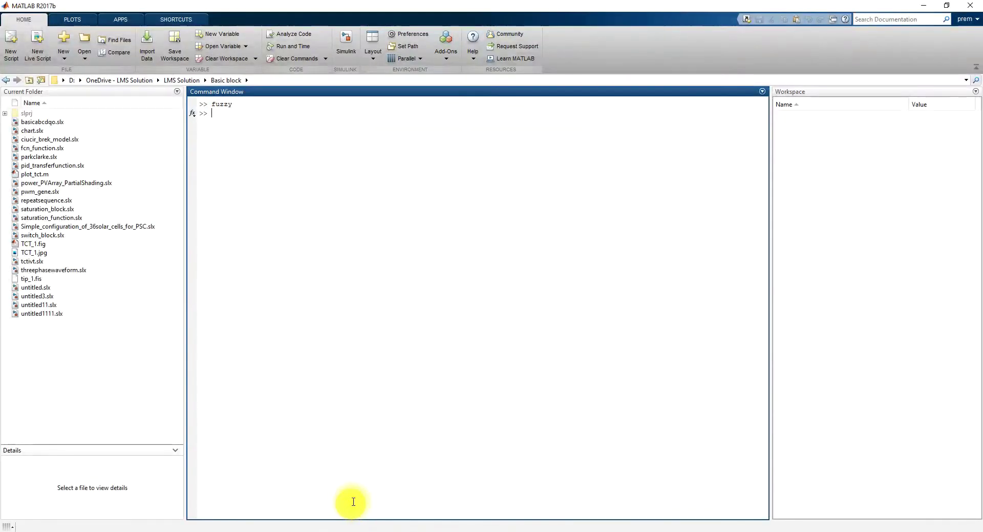
pyautogui.moveTo(438, 527)
pyautogui.click(347, 515)
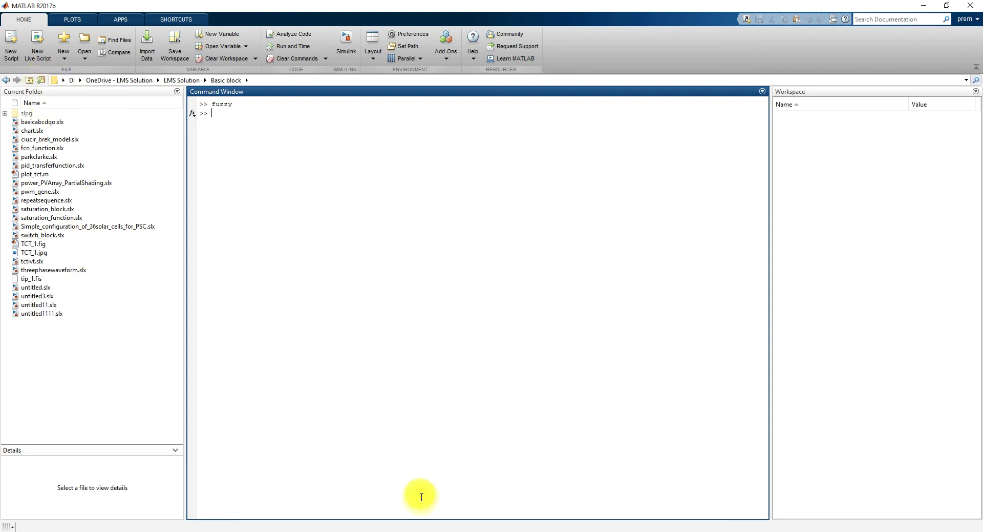
pyautogui.moveTo(439, 526)
pyautogui.click(453, 499)
pyautogui.click(398, 196)
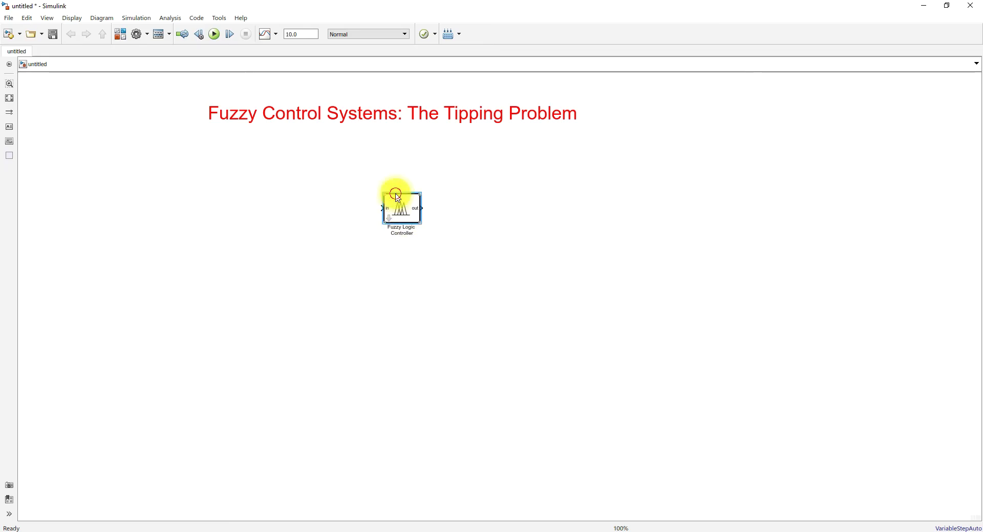
pyautogui.doubleClick(397, 196)
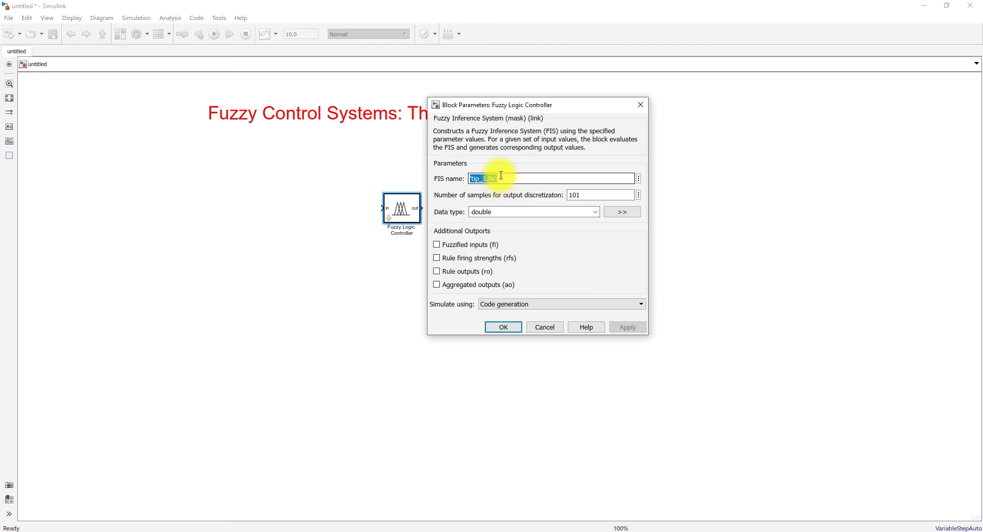
pyautogui.click(516, 327)
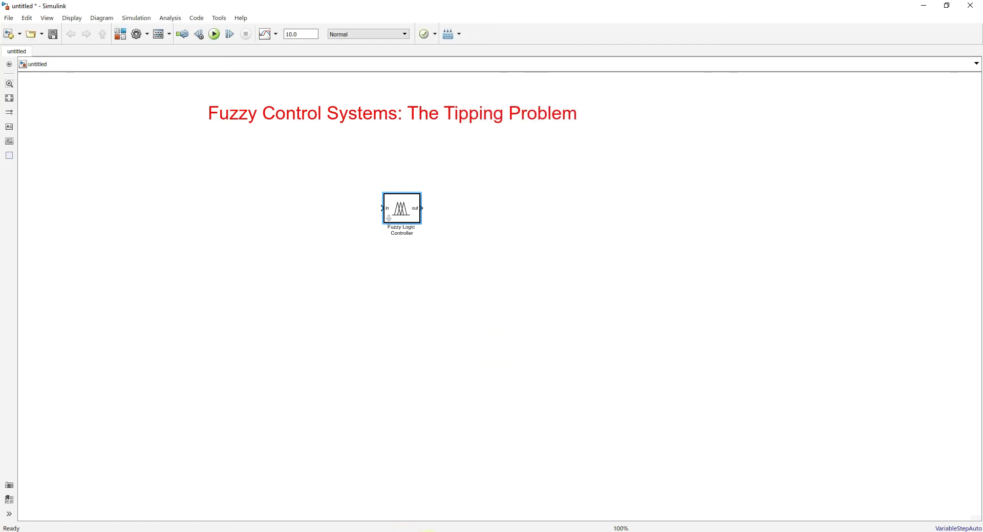
pyautogui.click(439, 531)
pyautogui.click(366, 522)
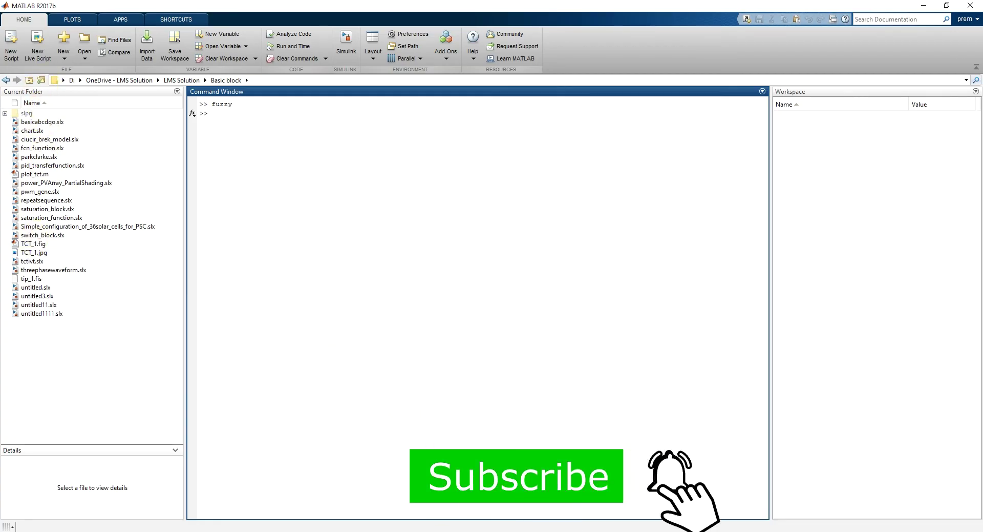
pyautogui.moveTo(450, 530)
pyautogui.click(445, 503)
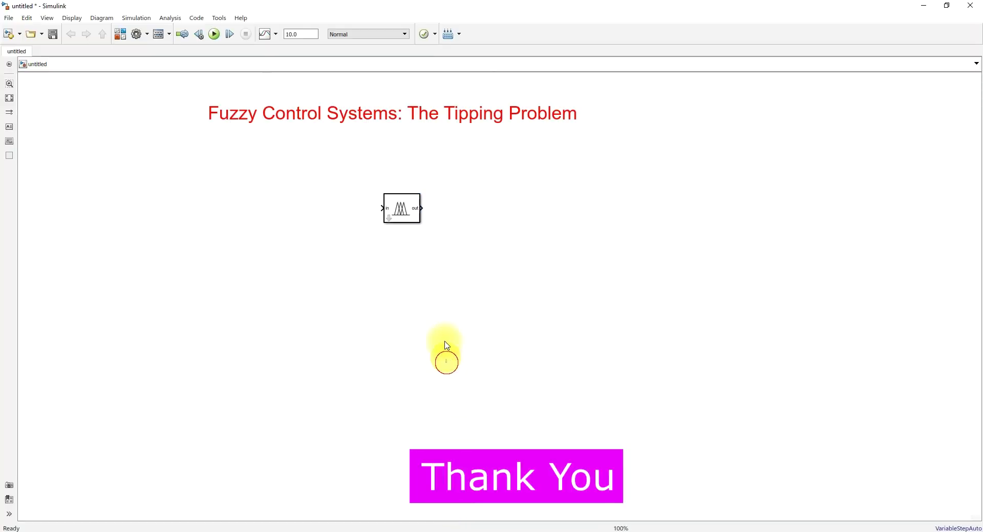
pyautogui.click(404, 209)
pyautogui.click(384, 259)
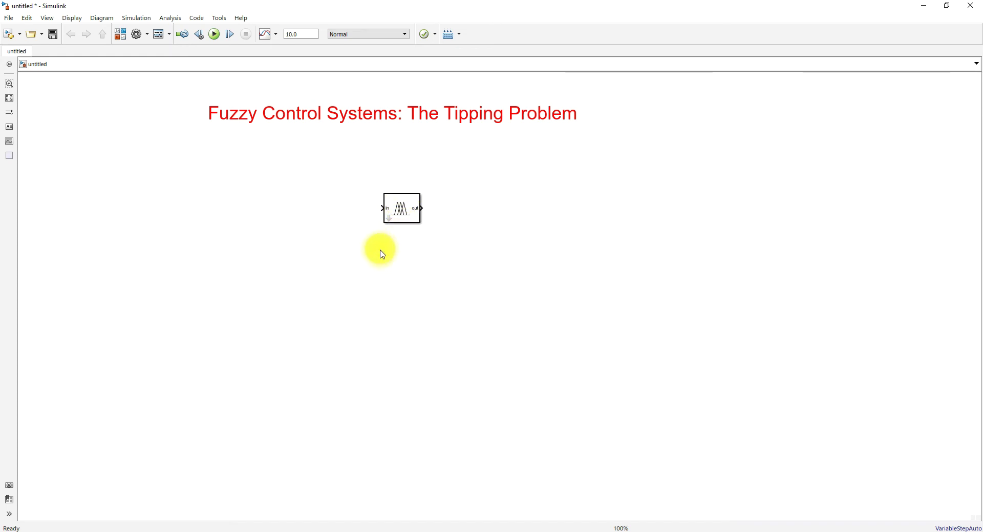
# Step: Add a Mux block and connect its output to the Fuzzy Logic Controller's input
pyautogui.doubleClick(377, 285)
pyautogui.write('mux')
pyautogui.press('Return')
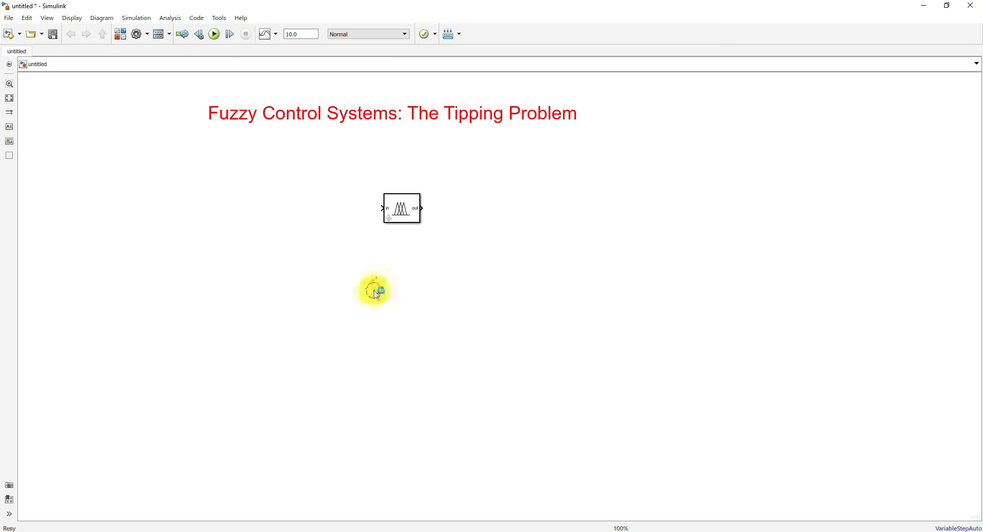
pyautogui.moveTo(375, 285); pyautogui.dragTo(369, 213)
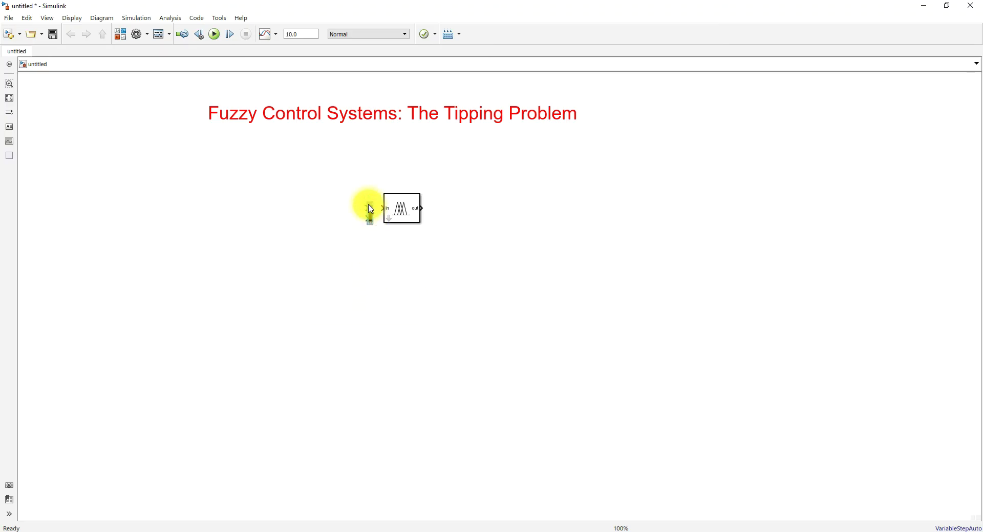
# Step: Add two Constant blocks, one above the other, and wire them to the two Mux inputs
pyautogui.click(331, 256)
pyautogui.doubleClick(329, 254)
pyautogui.write('co')
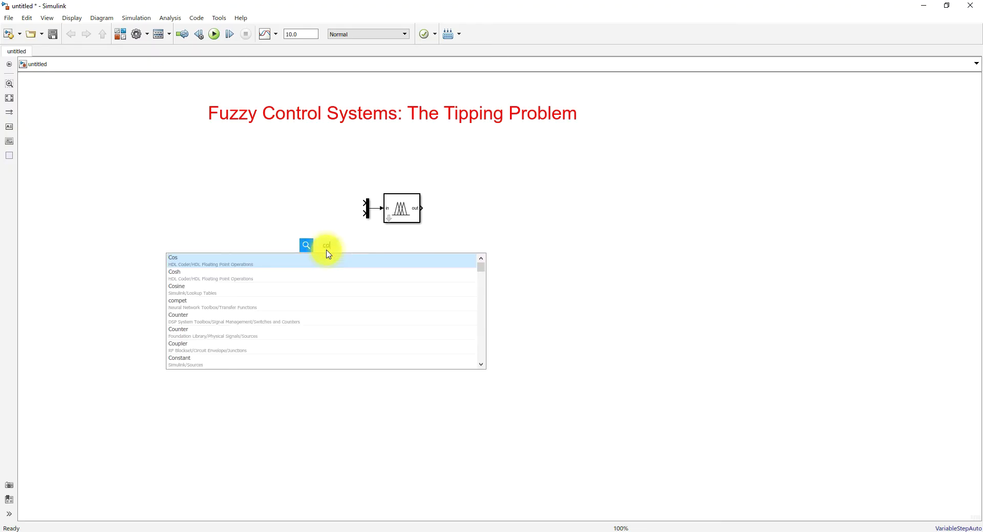
pyautogui.write('nst')
pyautogui.click(316, 262)
pyautogui.moveTo(323, 251); pyautogui.dragTo(365, 213)
pyautogui.click(318, 193)
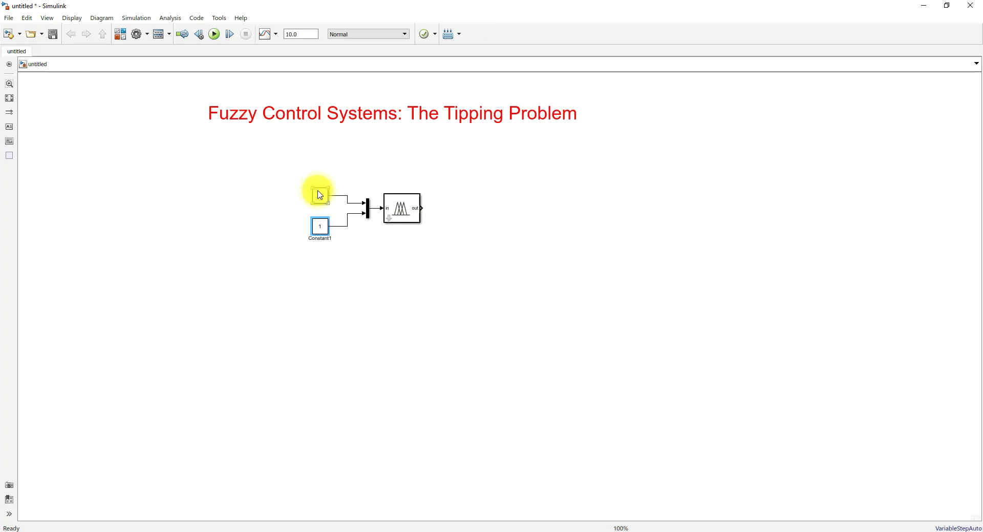
pyautogui.click(321, 229)
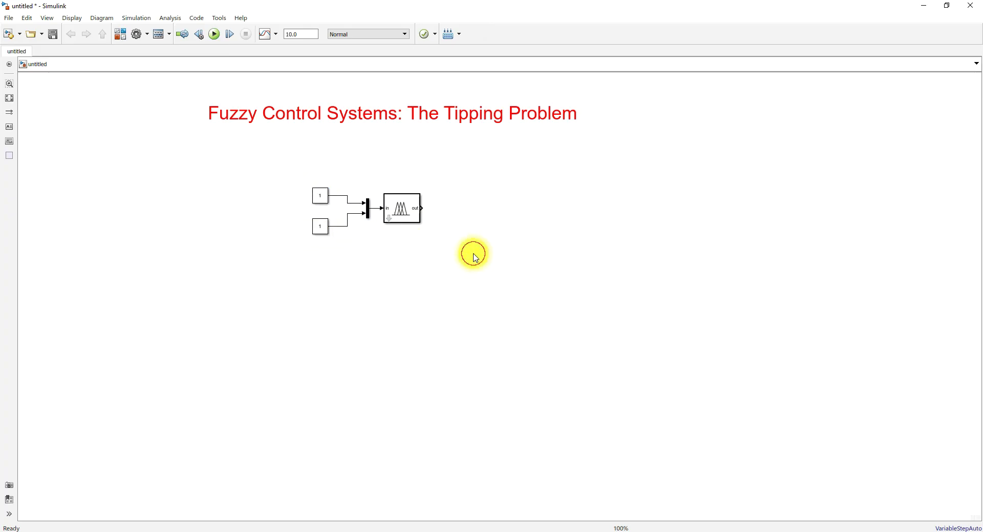
# Step: Add a Simulink Sinks Display block and connect it to the Fuzzy Logic Controller's output
pyautogui.doubleClick(453, 265)
pyautogui.write('display')
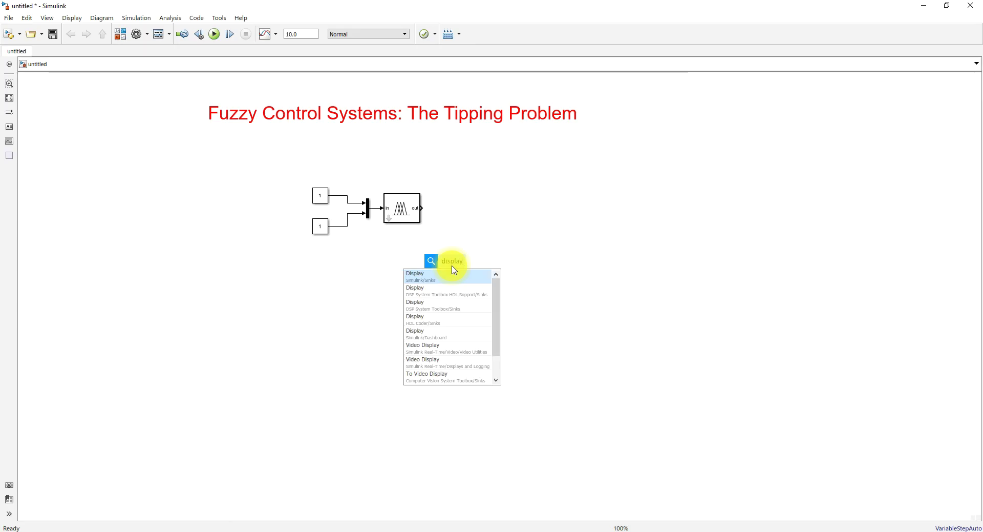
pyautogui.click(448, 277)
pyautogui.moveTo(461, 263); pyautogui.dragTo(491, 206)
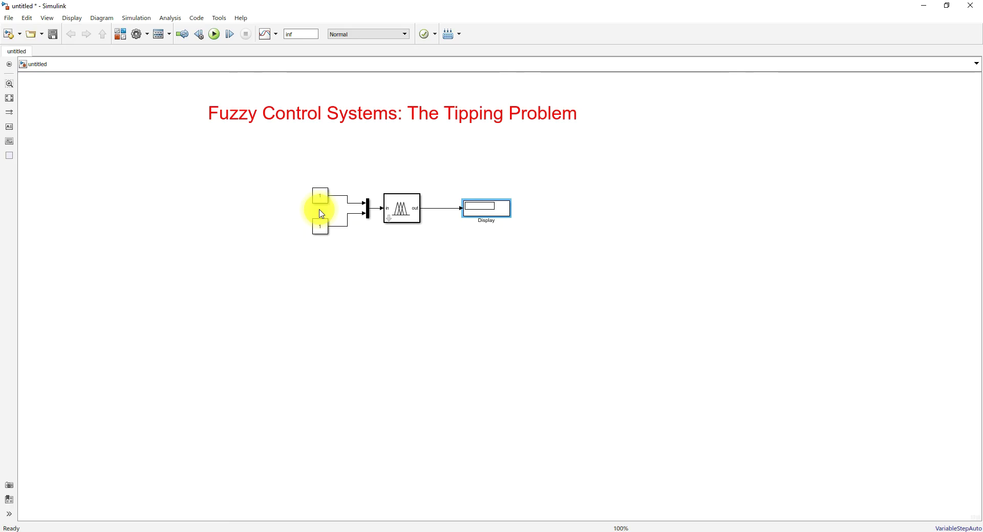
# Step: Save the model as fuzzy_tip in the Basic block folder
pyautogui.click(53, 34)
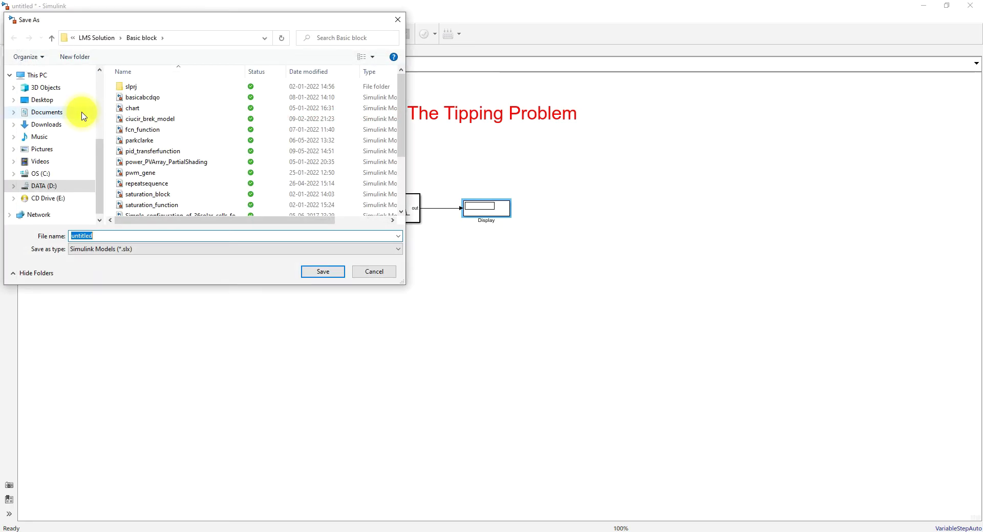
pyautogui.write('fuzzy_tip')
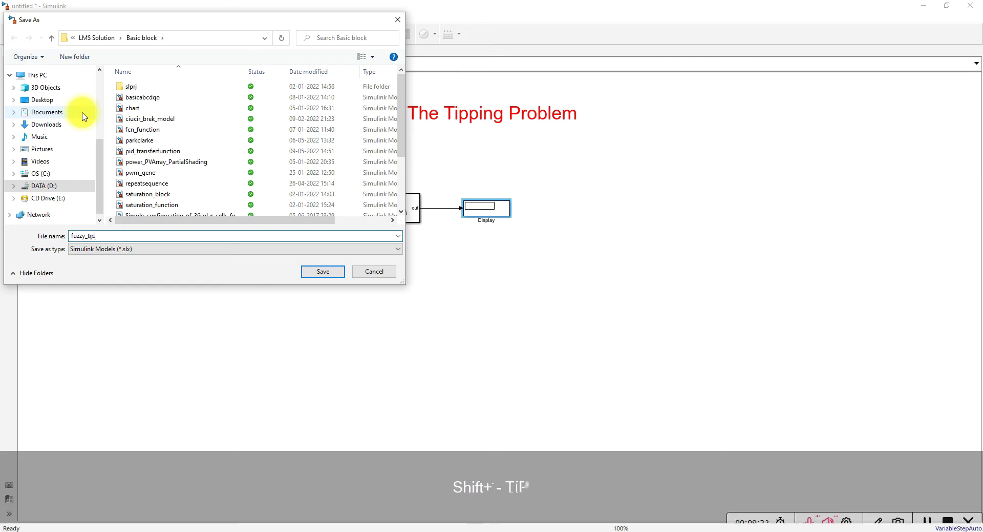
pyautogui.press('Return')
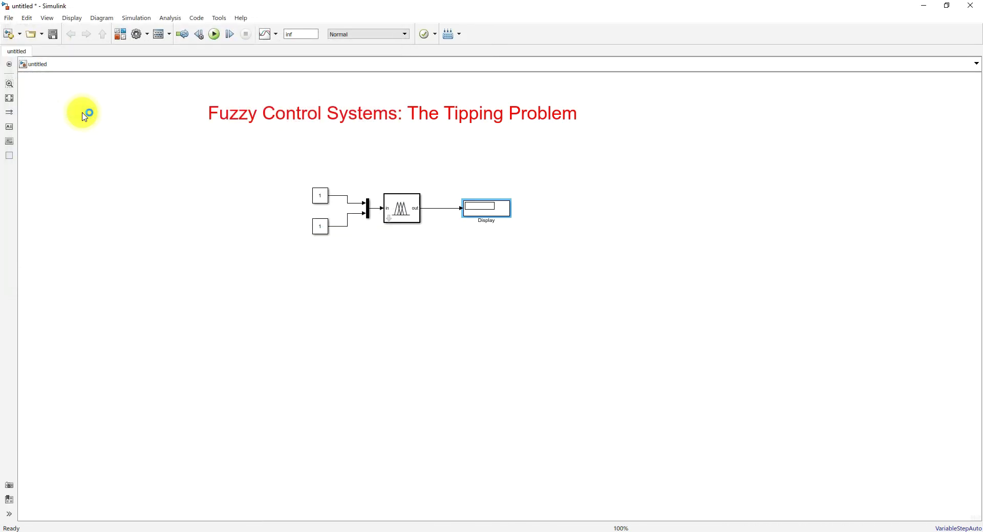
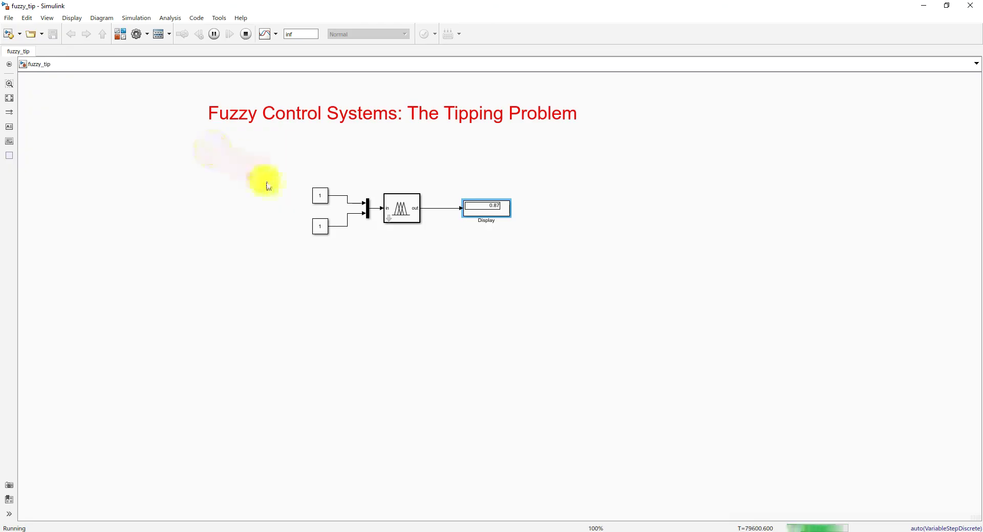
# Step: Set the lower constant and the upper constant to 0.5 in the running simulation to test the Tip output
pyautogui.doubleClick(322, 229)
pyautogui.write('0.5')
pyautogui.press('Return')
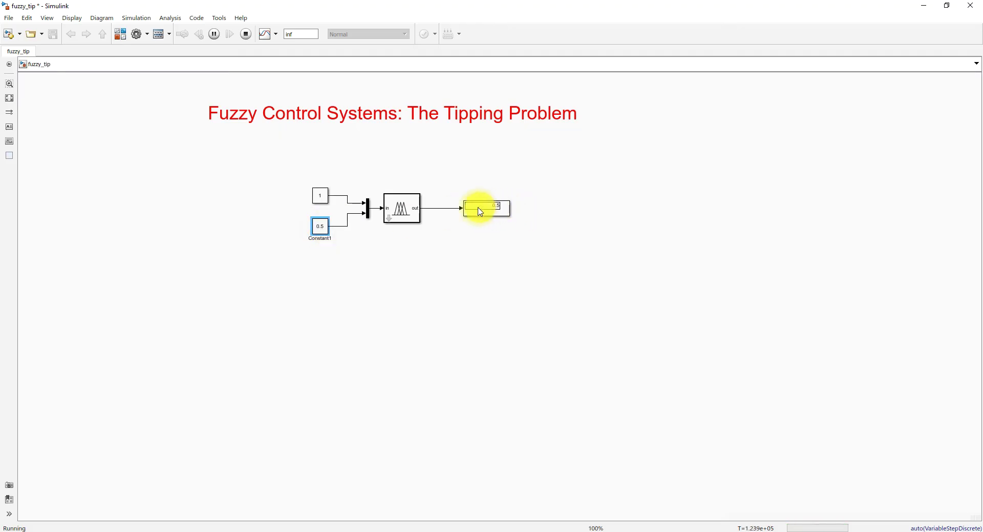
pyautogui.doubleClick(321, 196)
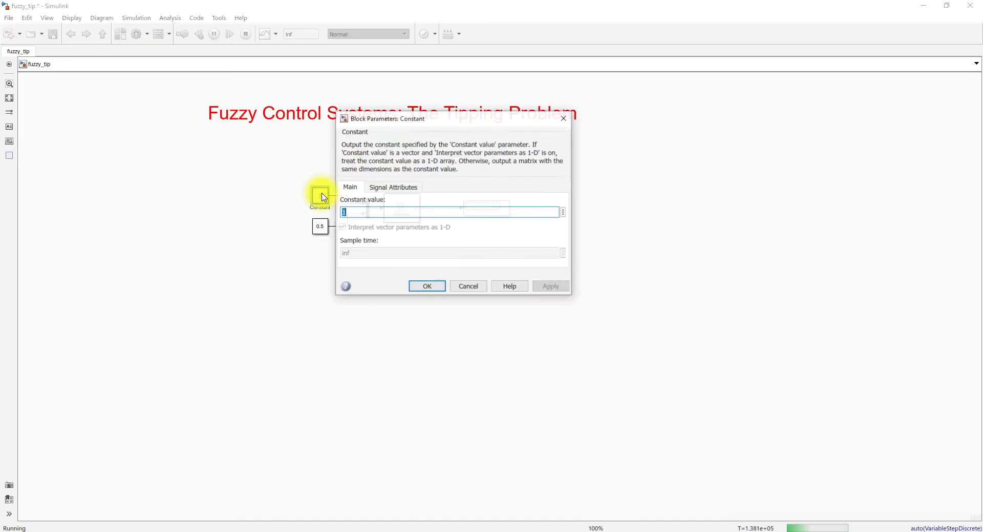
pyautogui.press('Escape')
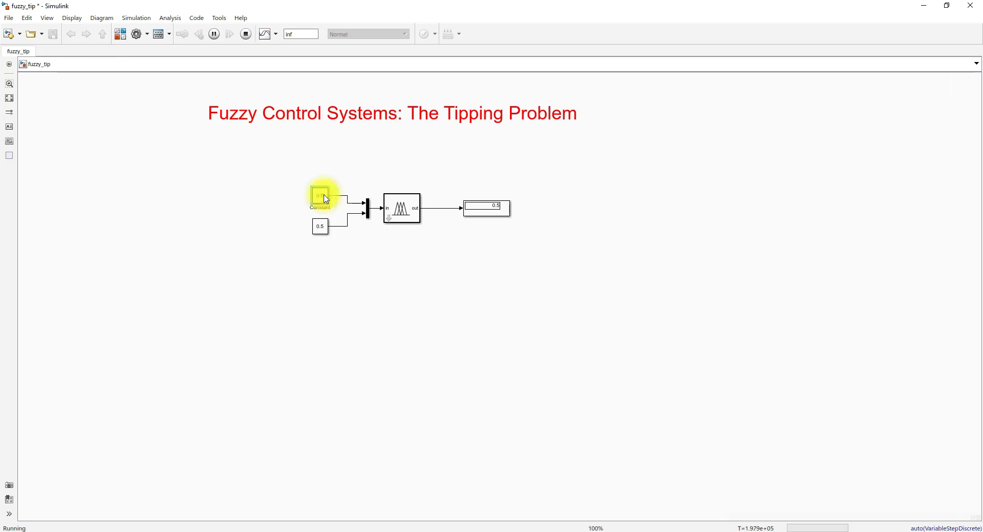
# Step: Set the upper constant and the lower constant to 0 to test the Tip output at the minimum inputs
pyautogui.doubleClick(325, 198)
pyautogui.write('0')
pyautogui.press('Return')
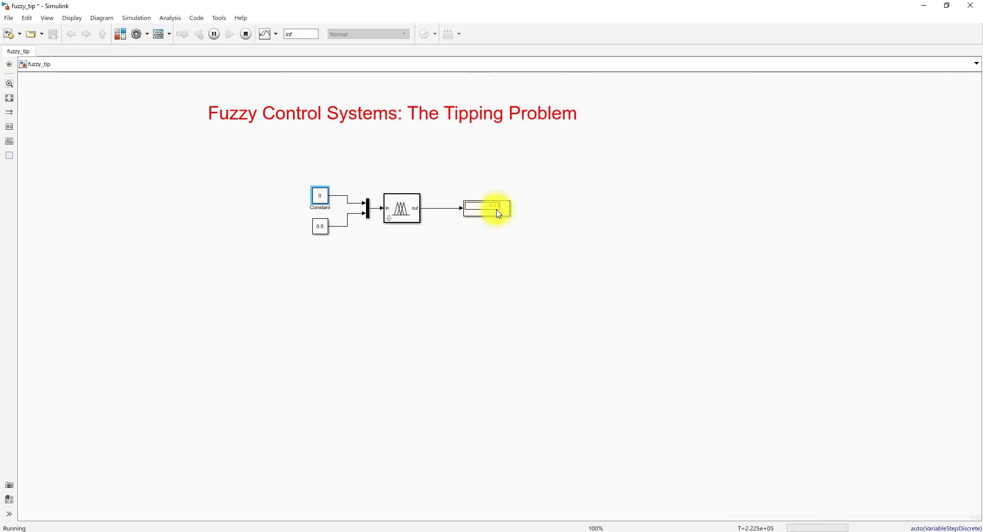
pyautogui.doubleClick(320, 226)
pyautogui.write('0')
pyautogui.press('Return')
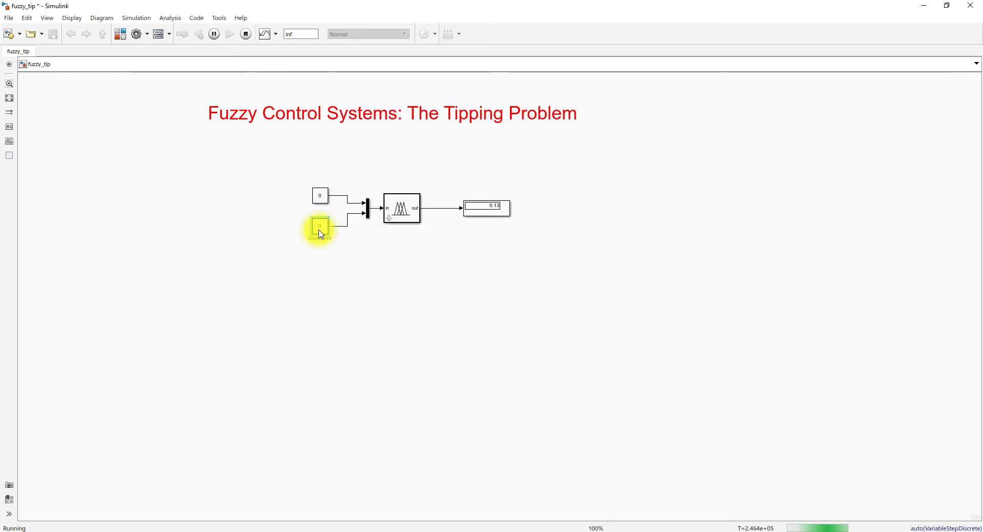
# Step: Set the upper constant and the lower constant to 0.75 in the running simulation to test the Tip output
pyautogui.doubleClick(319, 203)
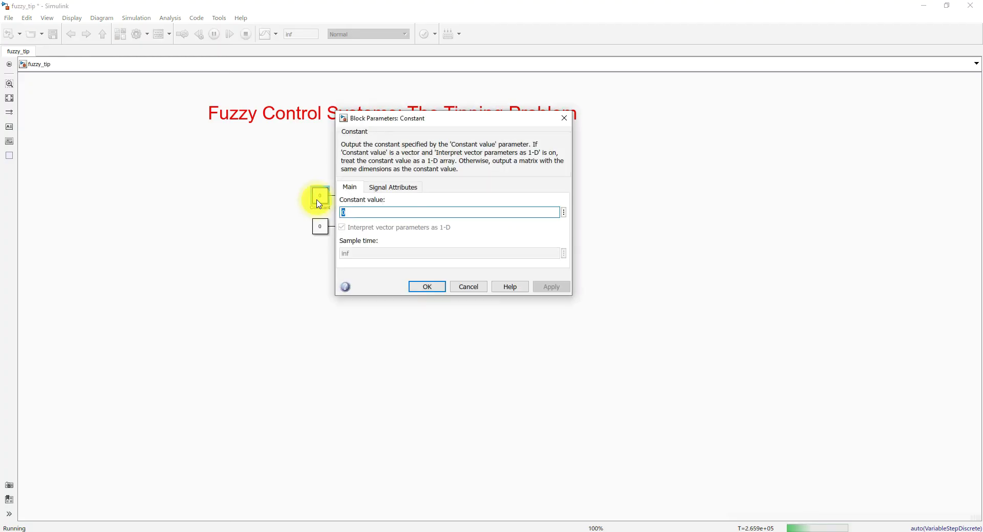
pyautogui.write('0.75')
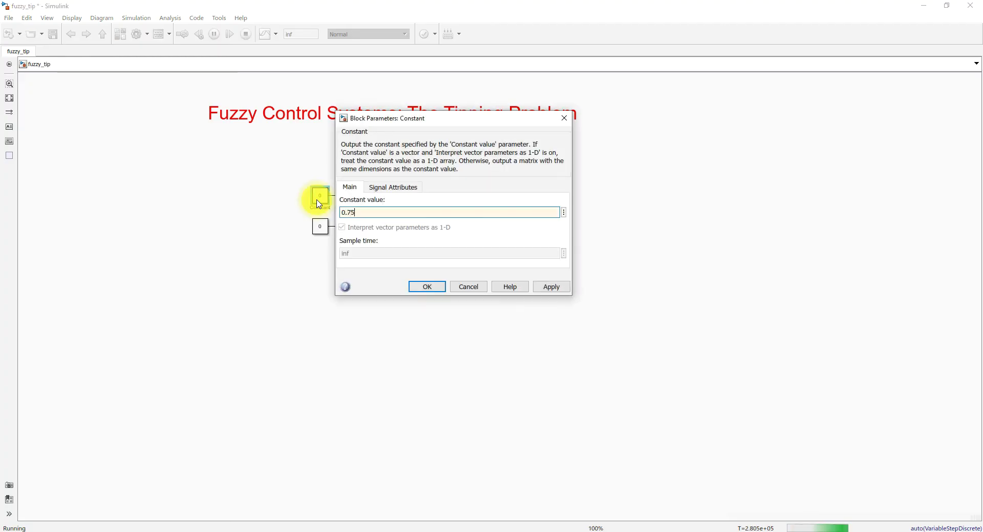
pyautogui.click(429, 286)
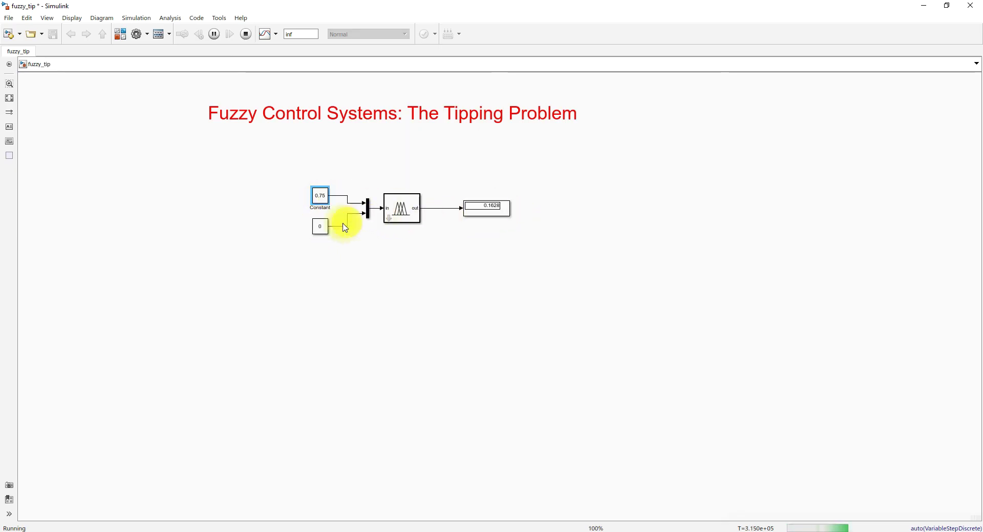
pyautogui.doubleClick(319, 227)
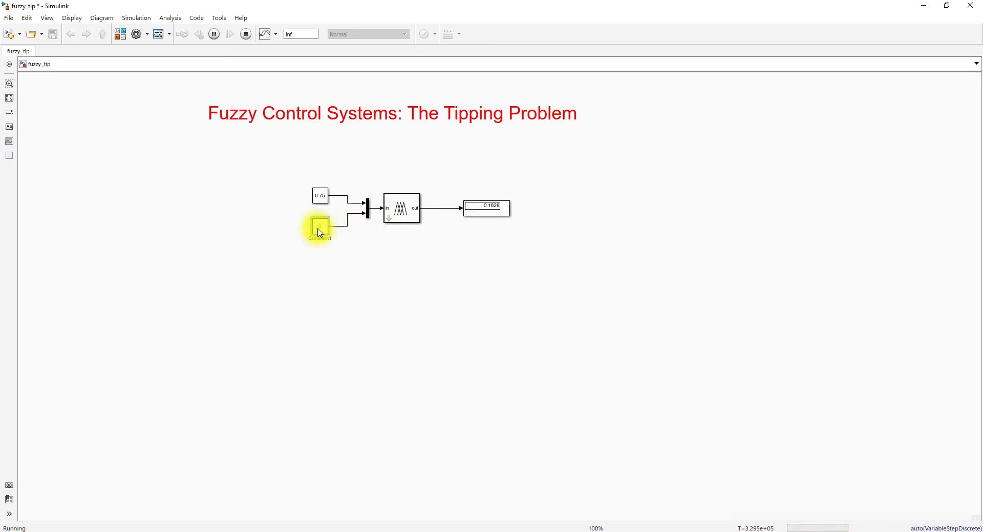
pyautogui.write('0.75')
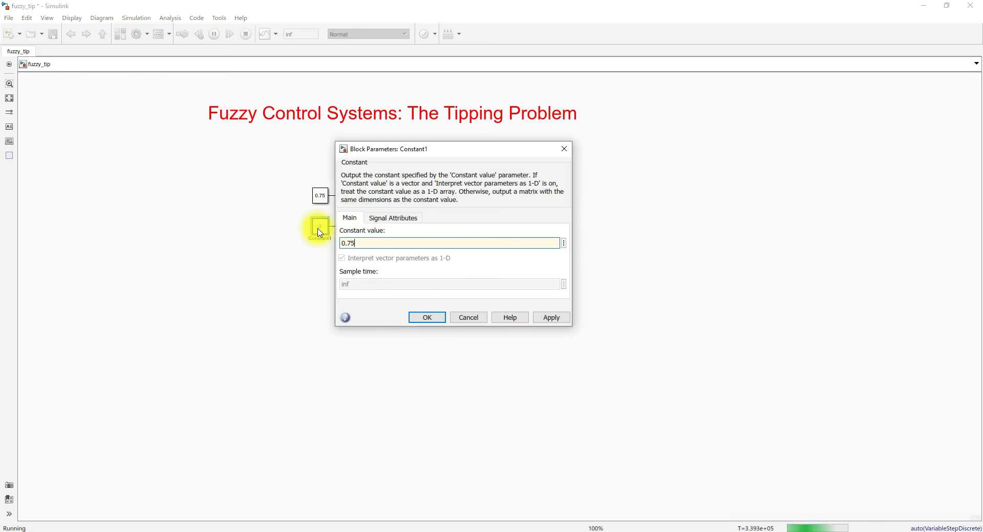
pyautogui.click(430, 317)
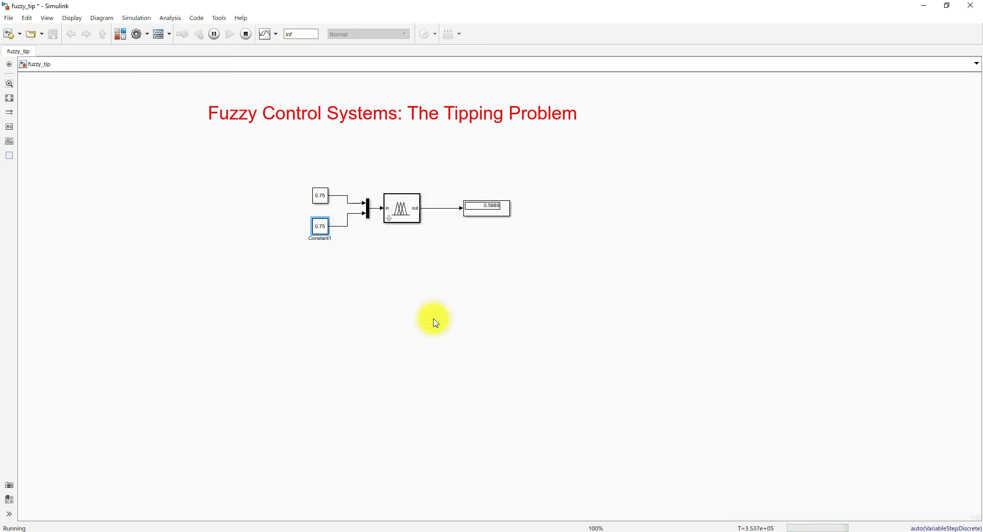